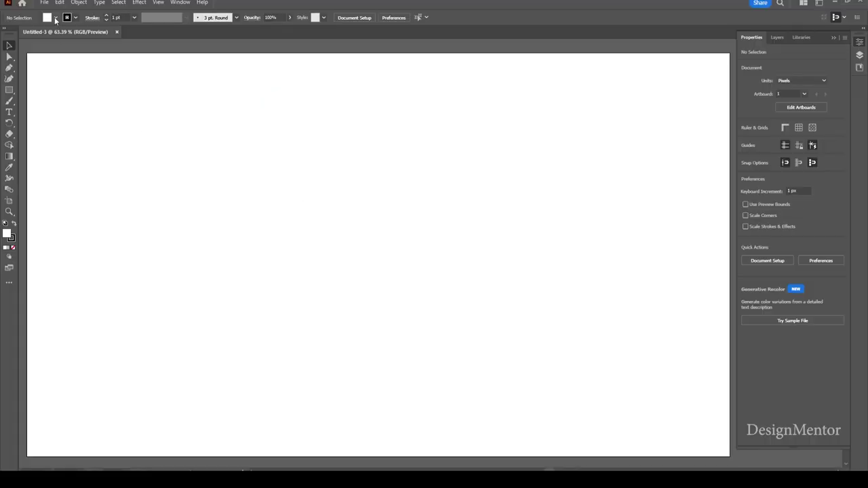
# Set the fill colour to blue and the stroke to None
pyautogui.click(55, 19)
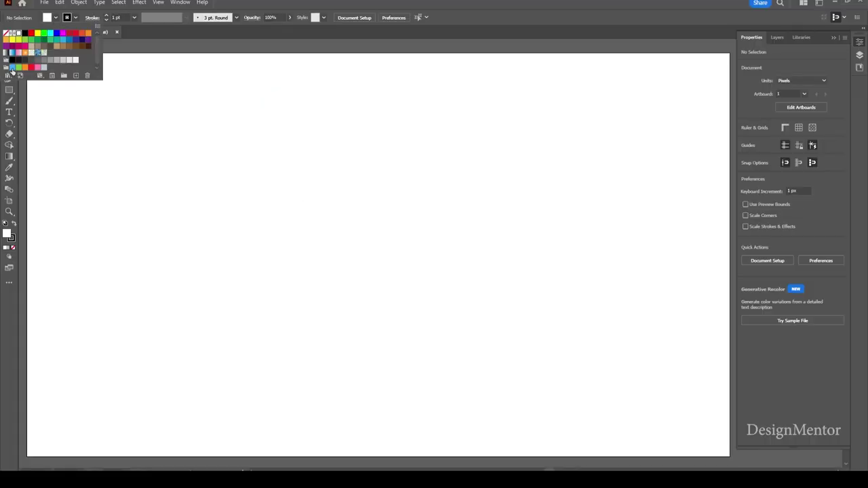
pyautogui.click(19, 33)
pyautogui.click(76, 19)
pyautogui.click(7, 34)
# Create a 1000 px circle with the Ellipse Tool
pyautogui.moveTo(9, 90); pyautogui.dragTo(53, 101)
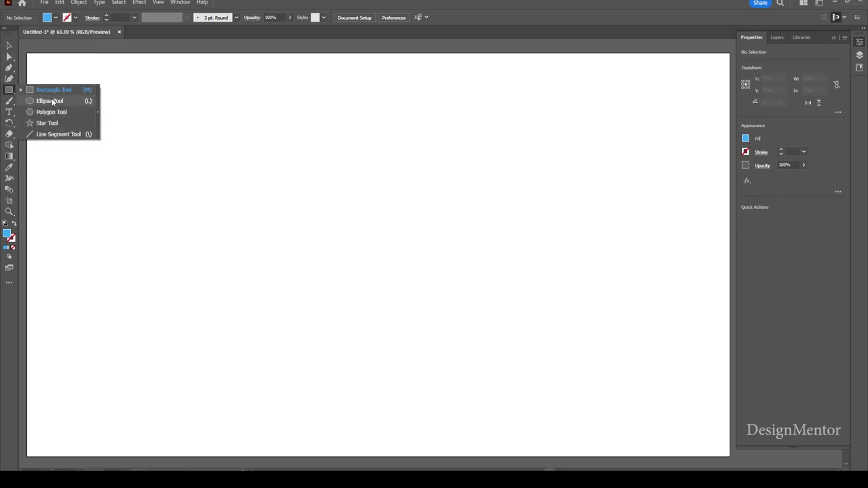
pyautogui.click(53, 101)
pyautogui.click(386, 226)
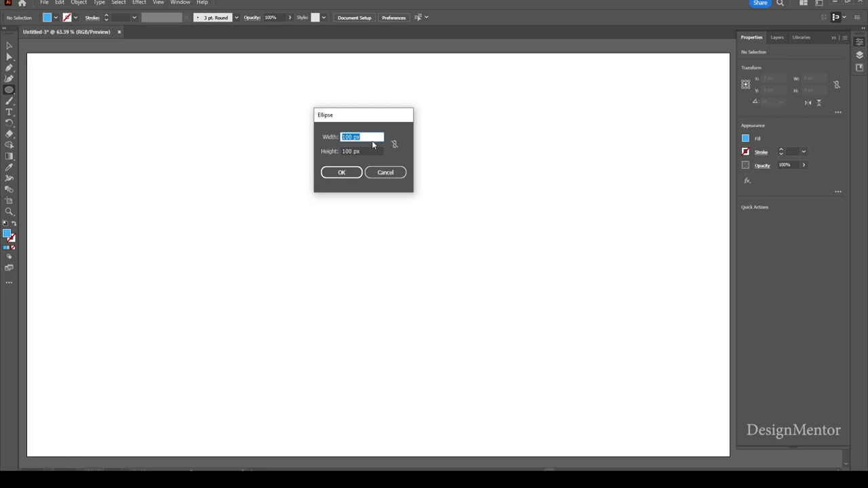
pyautogui.write('1000')
pyautogui.press('Tab')
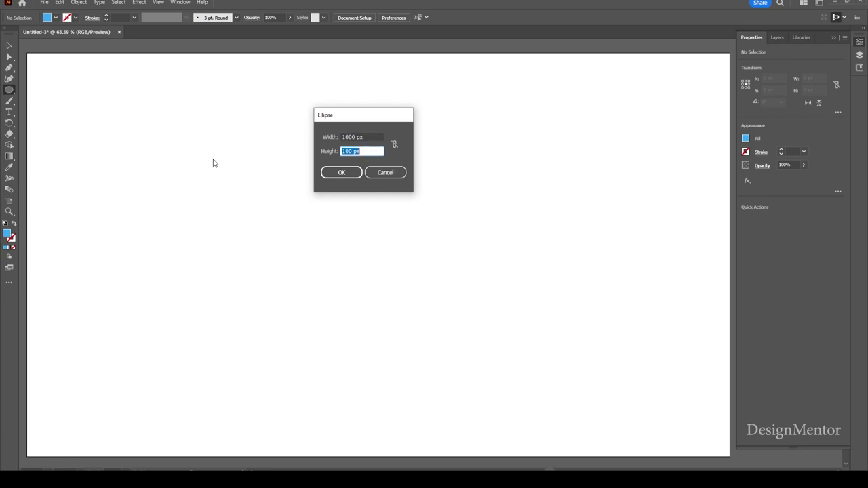
pyautogui.write('10')
pyautogui.press('Return')
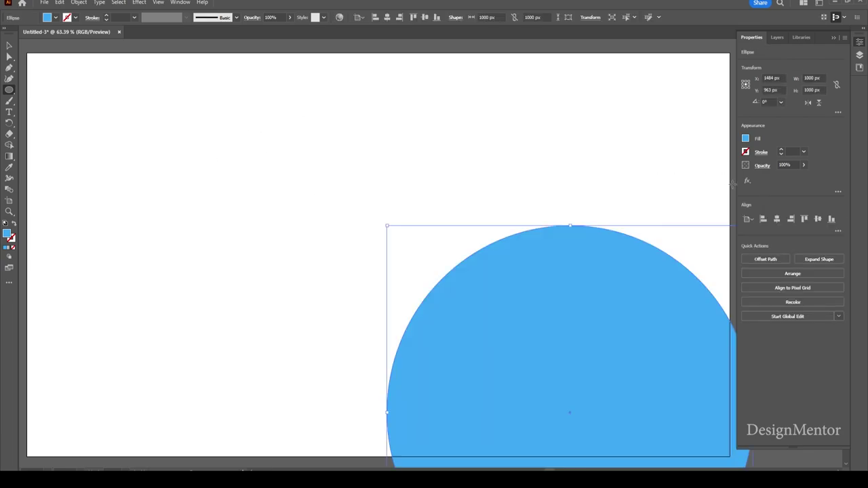
# Centre the blue circle horizontally and vertically on the artboard, then deselect it
pyautogui.click(777, 220)
pyautogui.click(819, 219)
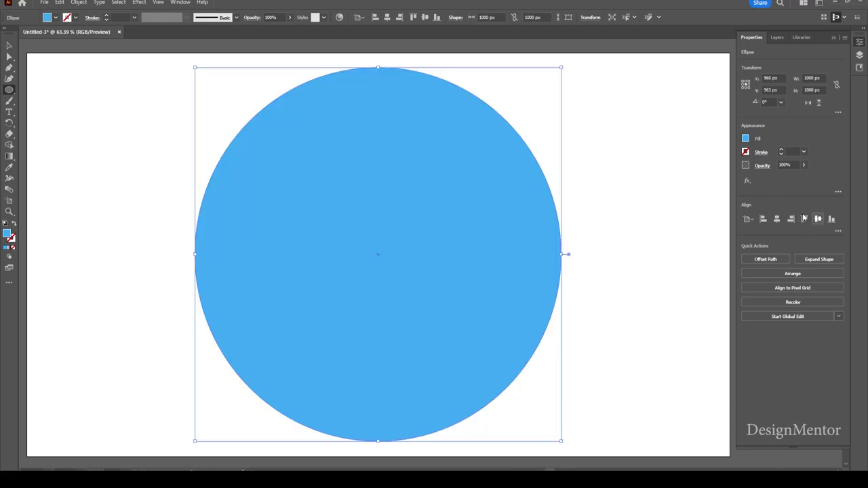
pyautogui.press('v')
pyautogui.click(668, 216)
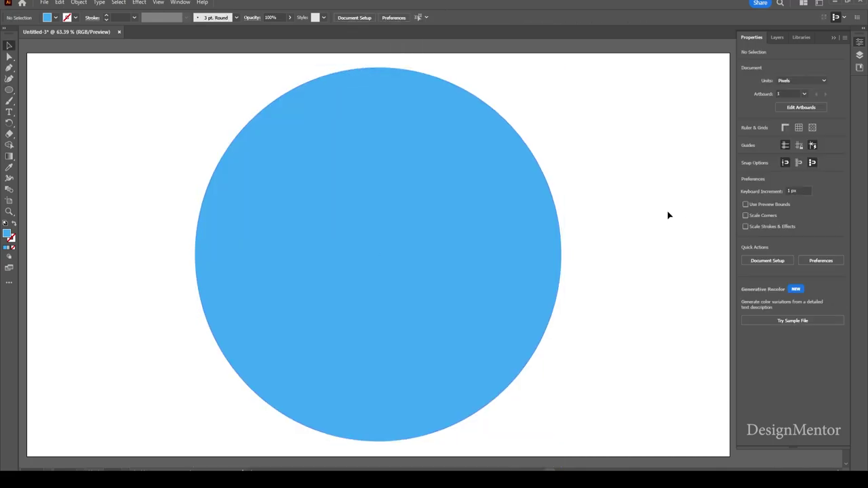
# Draw a grey-filled 500 px circle with the Ellipse Tool
pyautogui.click(56, 18)
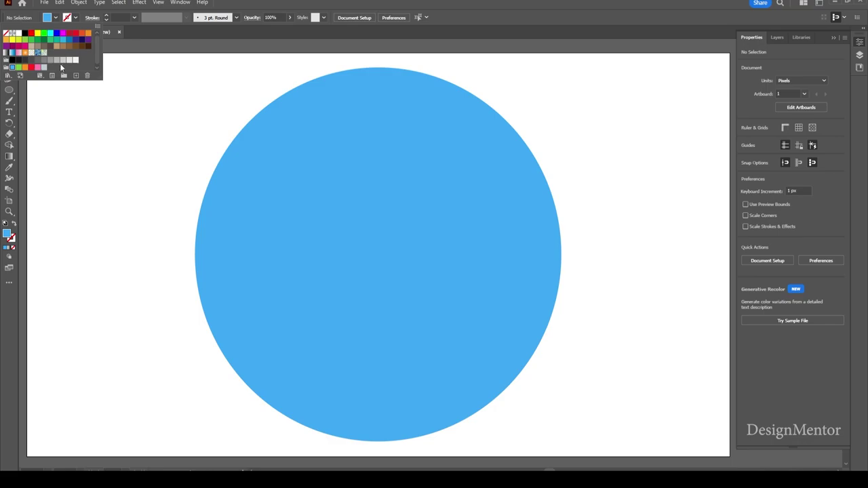
pyautogui.click(46, 60)
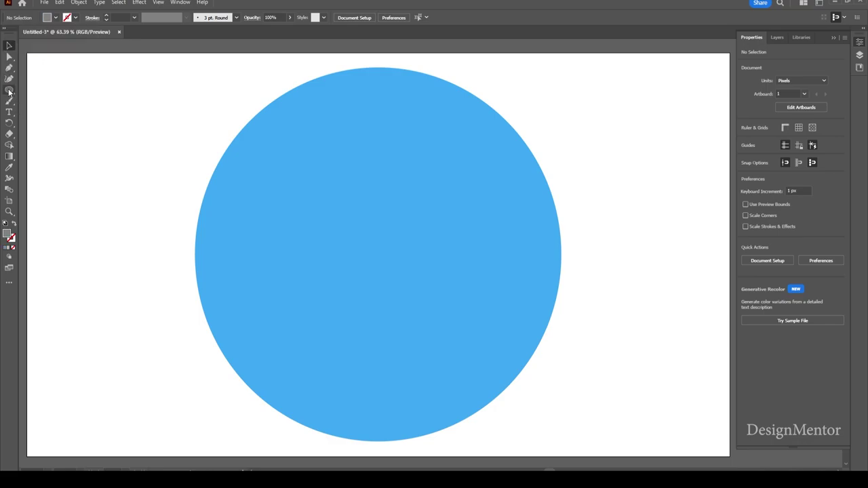
pyautogui.moveTo(9, 92); pyautogui.dragTo(53, 101)
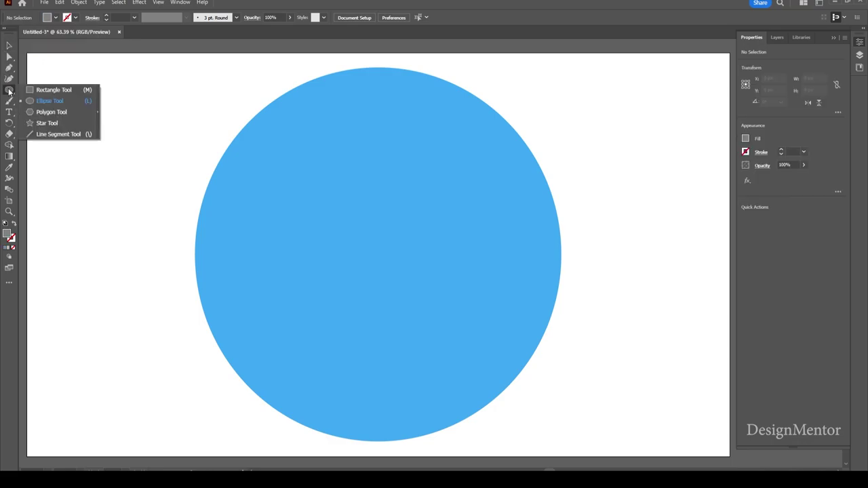
pyautogui.click(53, 101)
pyautogui.click(382, 240)
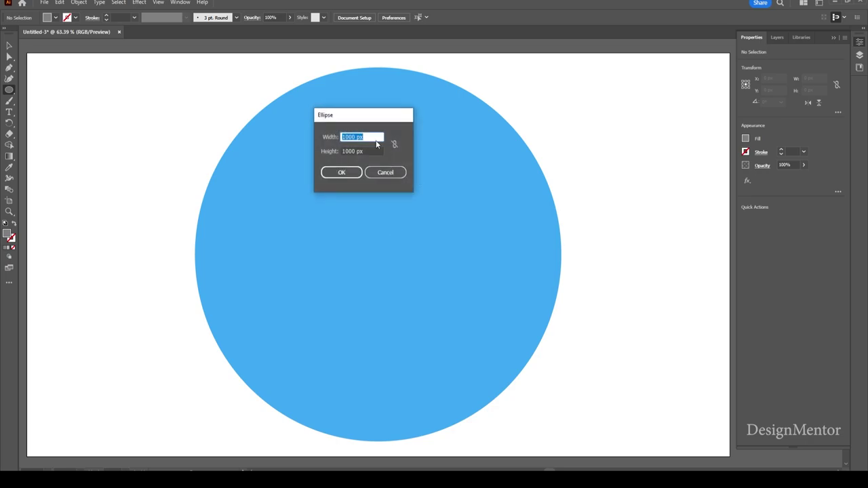
pyautogui.write('500')
pyautogui.press('Tab')
pyautogui.write('5')
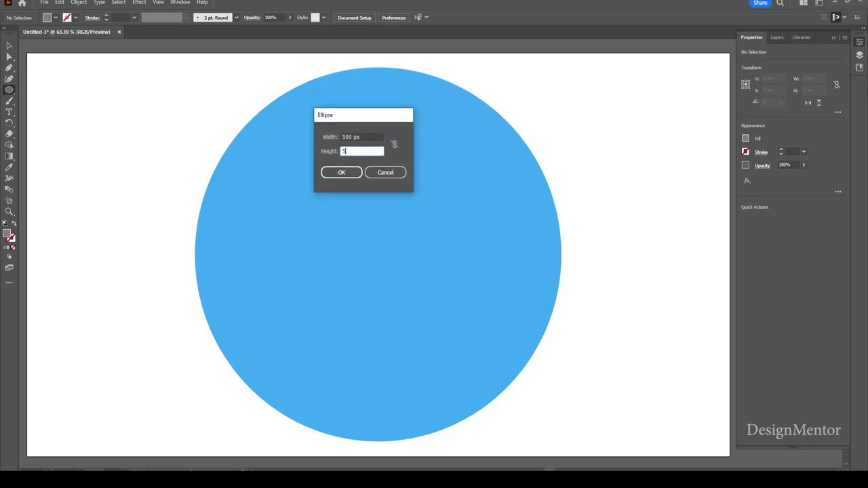
pyautogui.press('Return')
# Centre the grey circle and subtract it from the blue circle with Pathfinder Minus Front
pyautogui.click(777, 220)
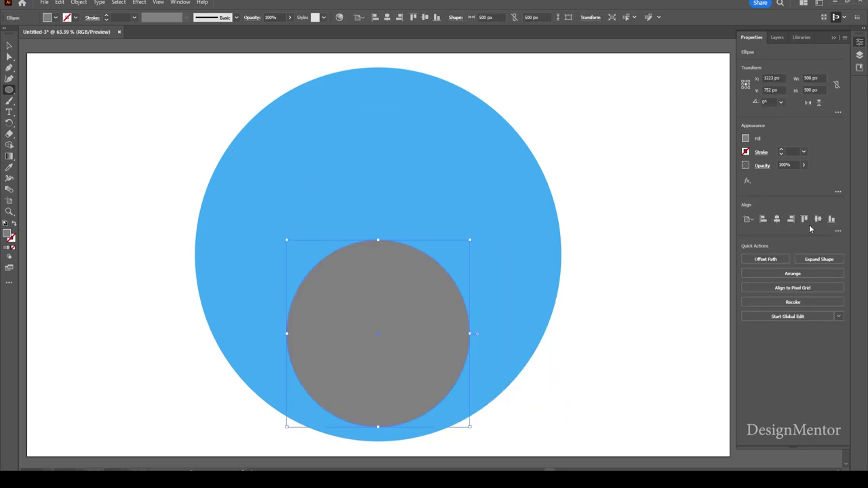
pyautogui.click(818, 219)
pyautogui.press('v')
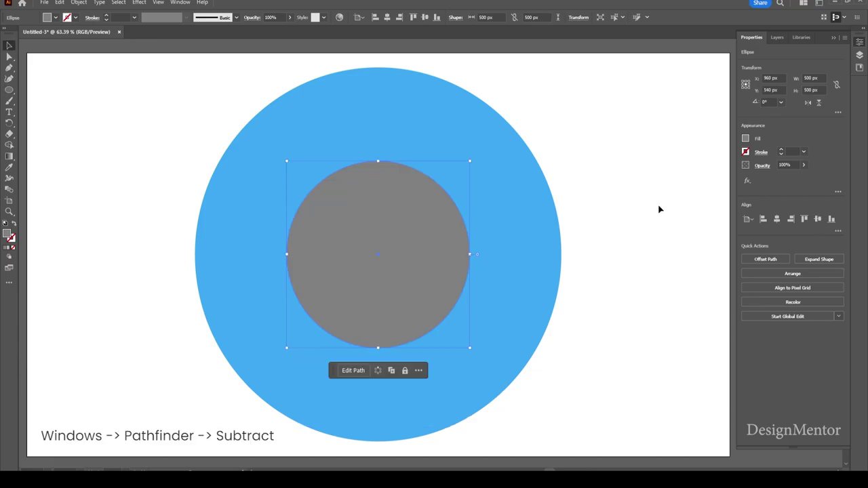
pyautogui.click(658, 204)
pyautogui.click(434, 239)
pyautogui.keyDown('shift'); pyautogui.click(515, 195); pyautogui.keyUp('shift')
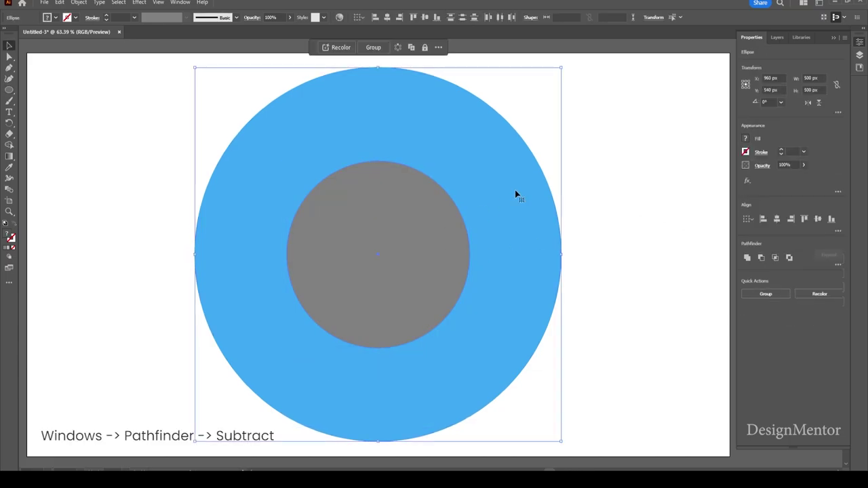
pyautogui.click(761, 257)
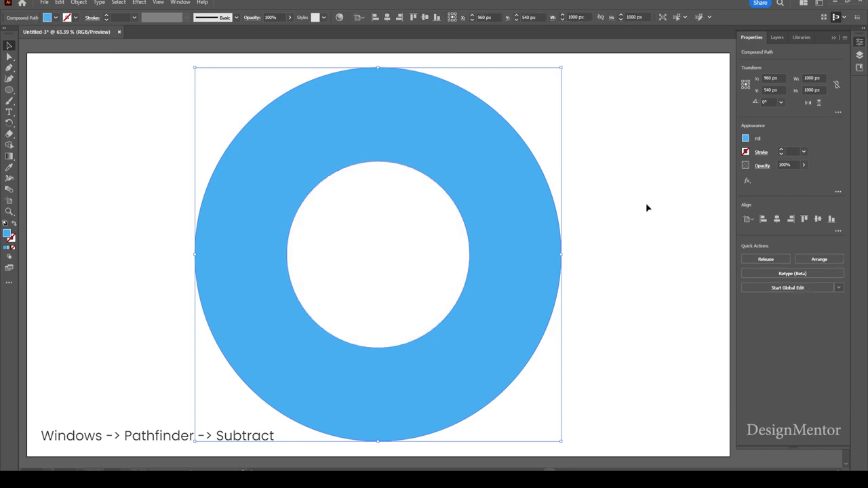
pyautogui.click(647, 209)
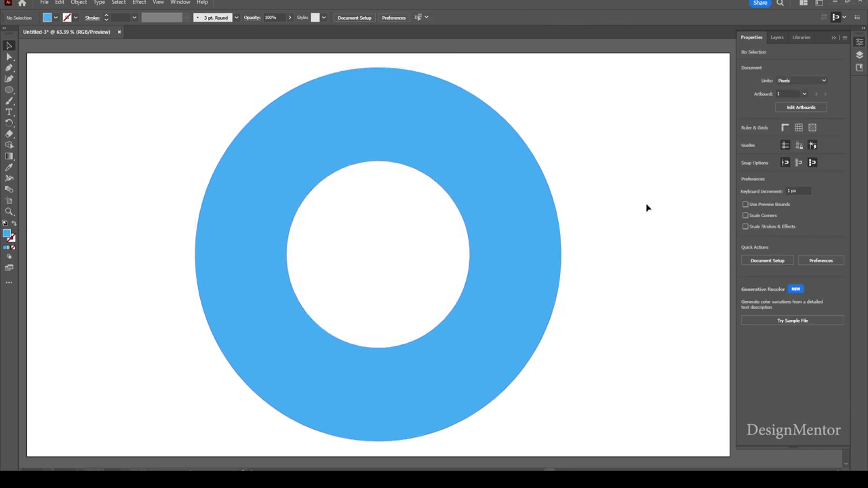
# Draw a grey-filled 250 × 250 px circle with the Ellipse Tool
pyautogui.click(55, 19)
pyautogui.click(50, 63)
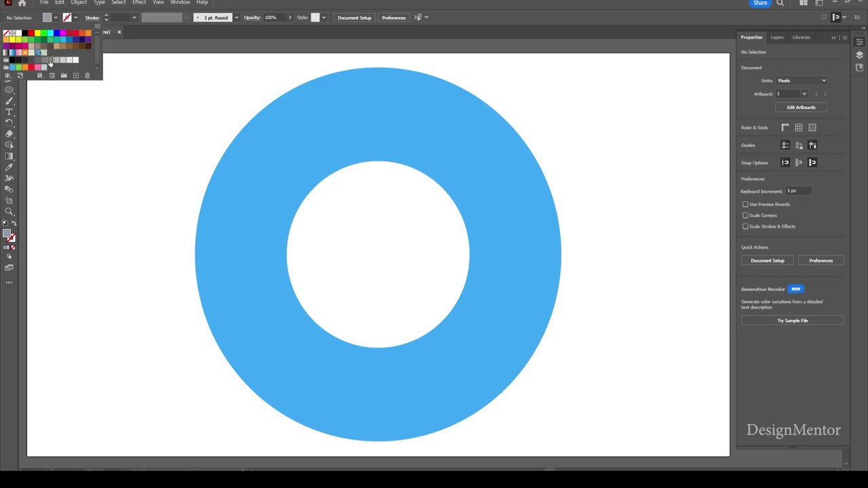
pyautogui.click(10, 91)
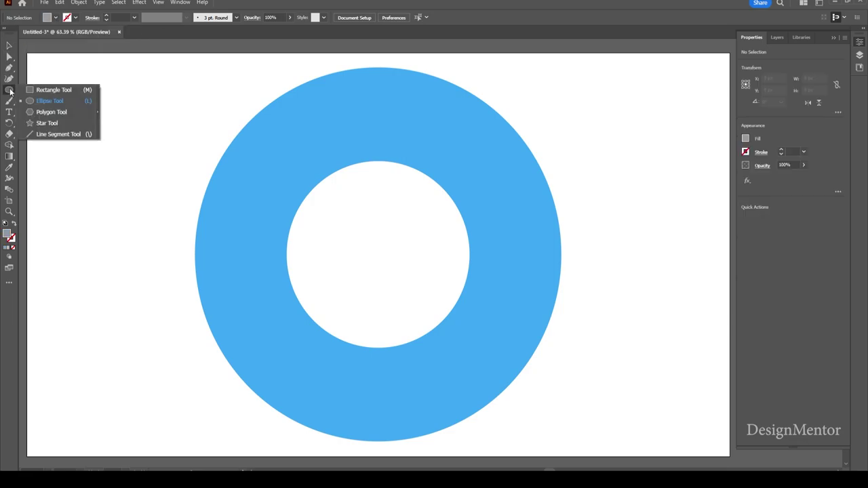
pyautogui.click(51, 101)
pyautogui.click(369, 243)
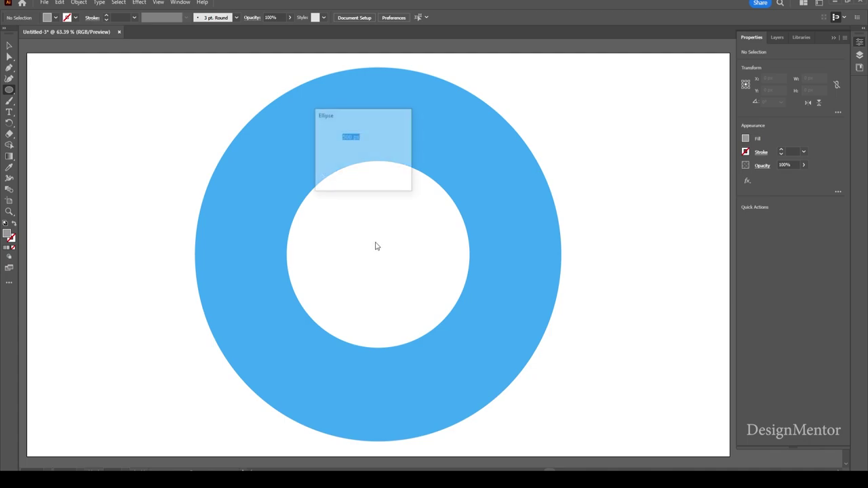
pyautogui.write('250')
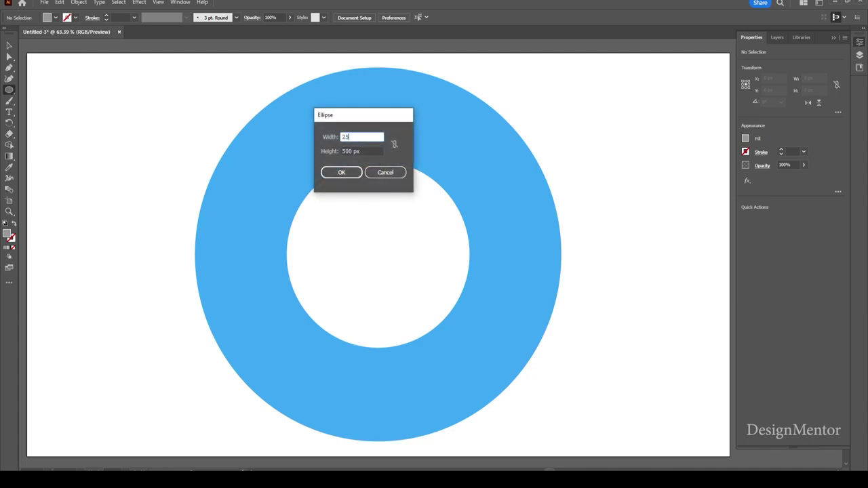
pyautogui.press('Tab')
pyautogui.write('250')
pyautogui.press('Return')
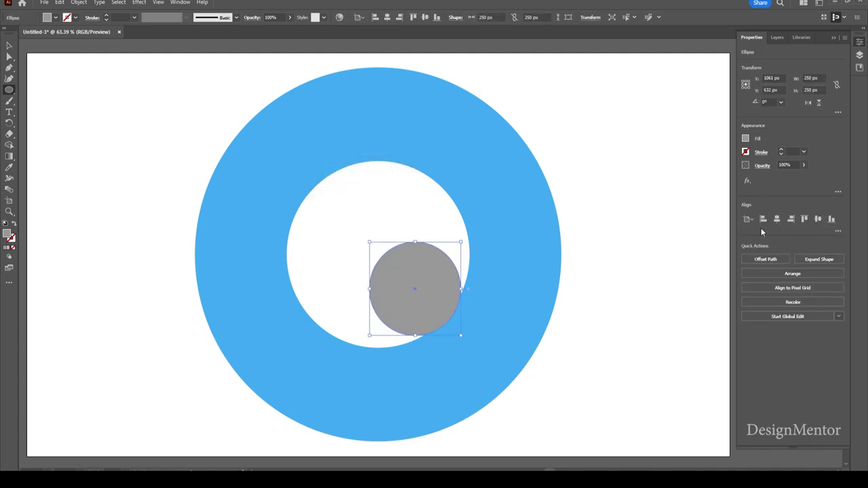
# Centre the grey circle, then nudge it left onto the ring's left edge
pyautogui.click(779, 219)
pyautogui.click(818, 219)
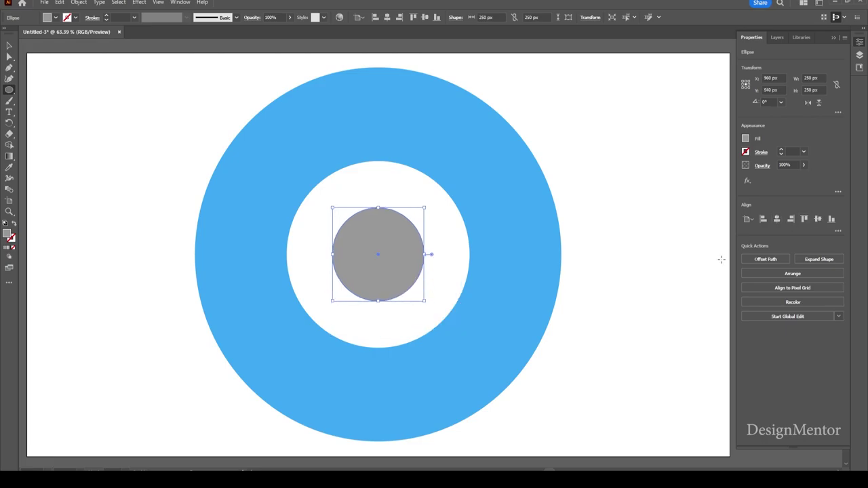
pyautogui.press('v')
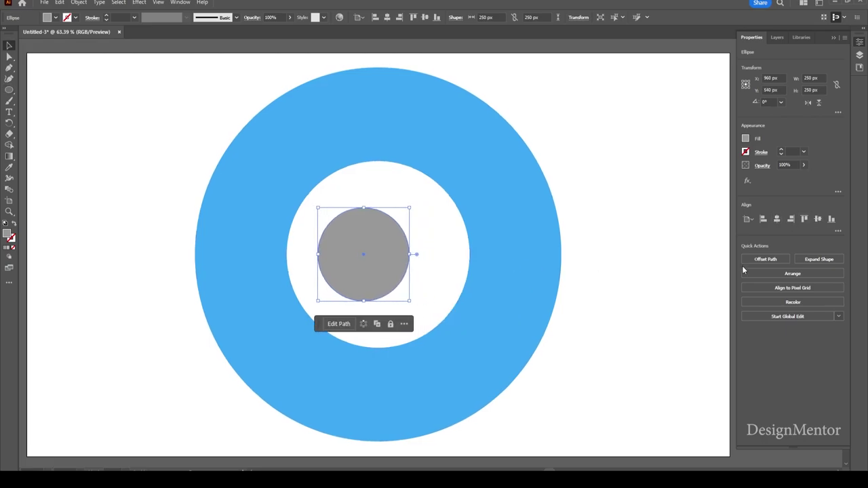
pyautogui.press('Left')
pyautogui.press('Left')
pyautogui.press('Left')
pyautogui.press('Left')
pyautogui.press('Left')
pyautogui.press('Left')
pyautogui.press('Left')
pyautogui.press('Left')
pyautogui.press('Left')
pyautogui.press('Left')
pyautogui.press('Left')
pyautogui.press('Left')
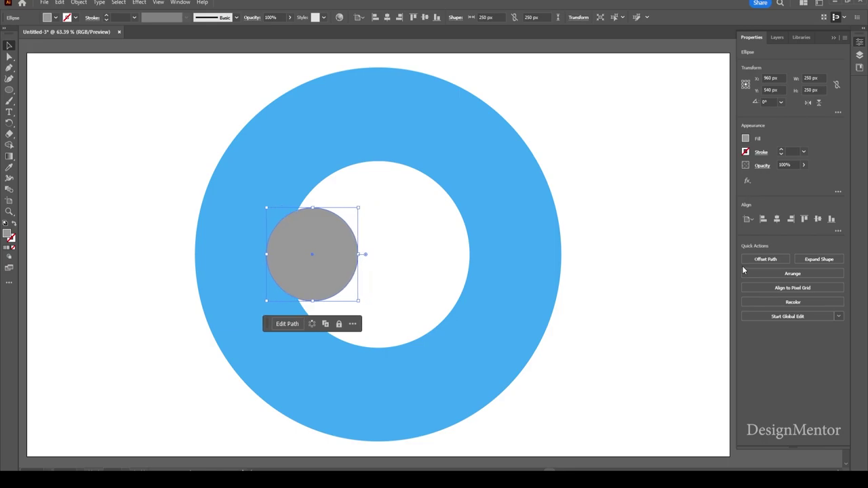
pyautogui.press('Left')
pyautogui.press('Left')
pyautogui.press('Left')
pyautogui.press('Left')
pyautogui.press('Left')
pyautogui.press('Left')
pyautogui.press('Left')
pyautogui.press('Left')
pyautogui.press('Left')
pyautogui.press('Left')
pyautogui.press('Left')
pyautogui.press('Left')
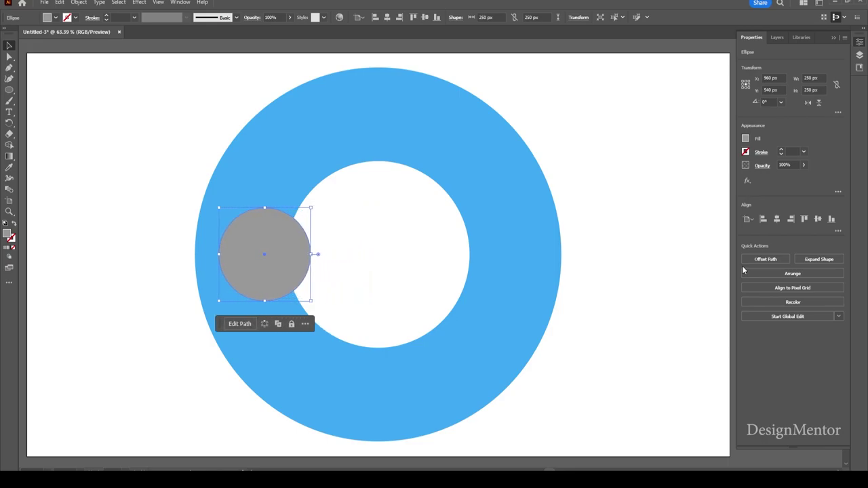
pyautogui.press('Left')
pyautogui.press('Left')
pyautogui.press('Left')
pyautogui.press('Left')
pyautogui.press('Left')
pyautogui.press('Left')
pyautogui.press('Left')
pyautogui.press('Left')
pyautogui.press('Left')
pyautogui.press('Left')
pyautogui.press('Left')
pyautogui.press('Left')
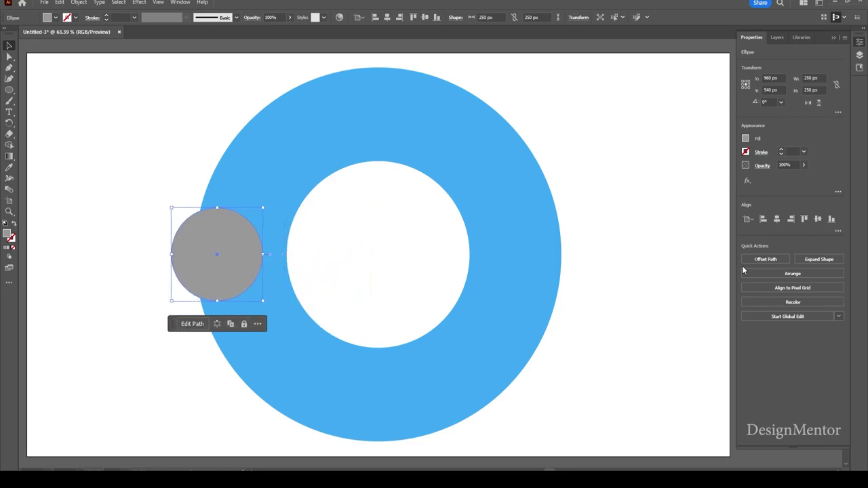
pyautogui.press('Left')
pyautogui.press('Left')
pyautogui.press('Left')
pyautogui.press('Left')
pyautogui.press('Left')
pyautogui.press('Left')
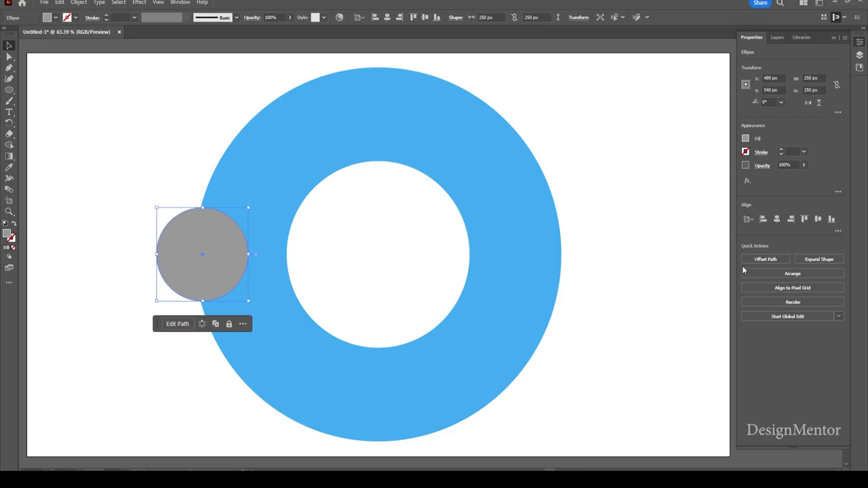
pyautogui.press('Left')
pyautogui.press('Left')
pyautogui.press('Left')
pyautogui.press('Left')
pyautogui.press('Left')
pyautogui.press('Left')
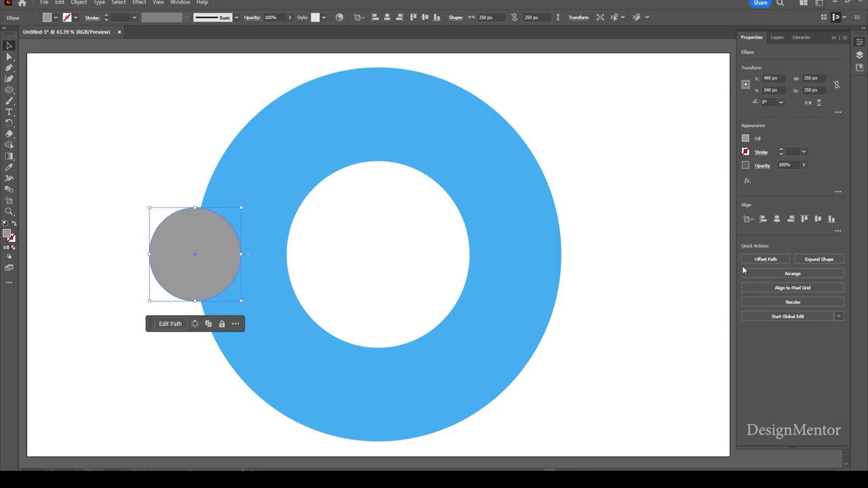
pyautogui.click(687, 265)
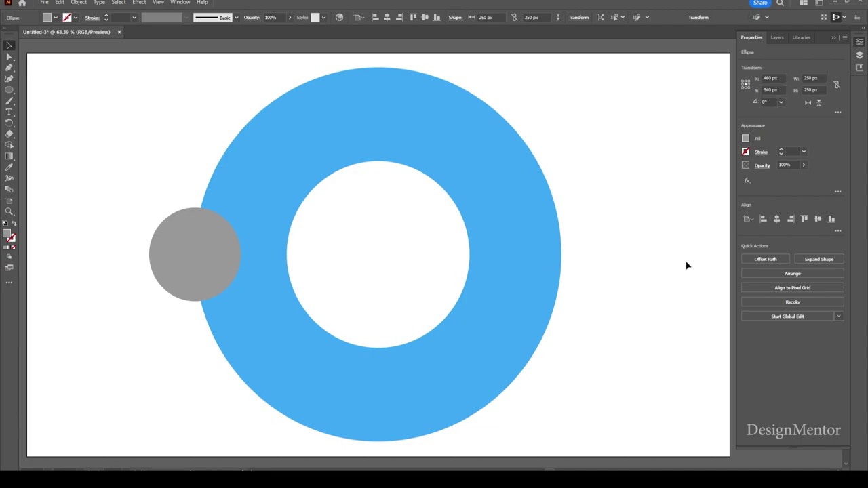
# Draw a black horizontal line centred on the ring with the Line Segment Tool
pyautogui.click(74, 17)
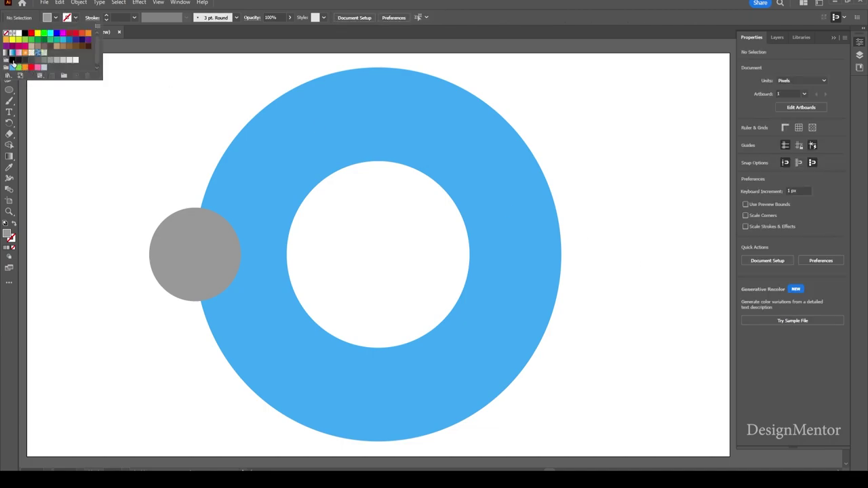
pyautogui.click(13, 63)
pyautogui.click(9, 90)
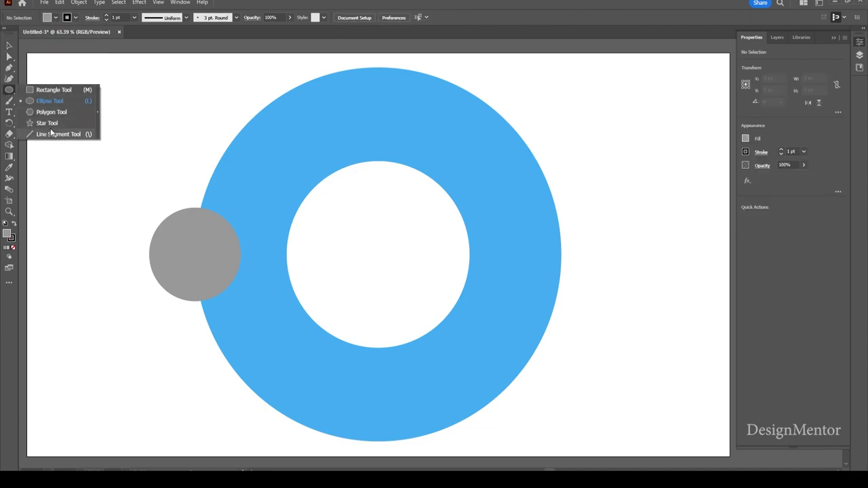
pyautogui.click(53, 134)
pyautogui.moveTo(343, 249); pyautogui.dragTo(416, 249)
pyautogui.click(819, 218)
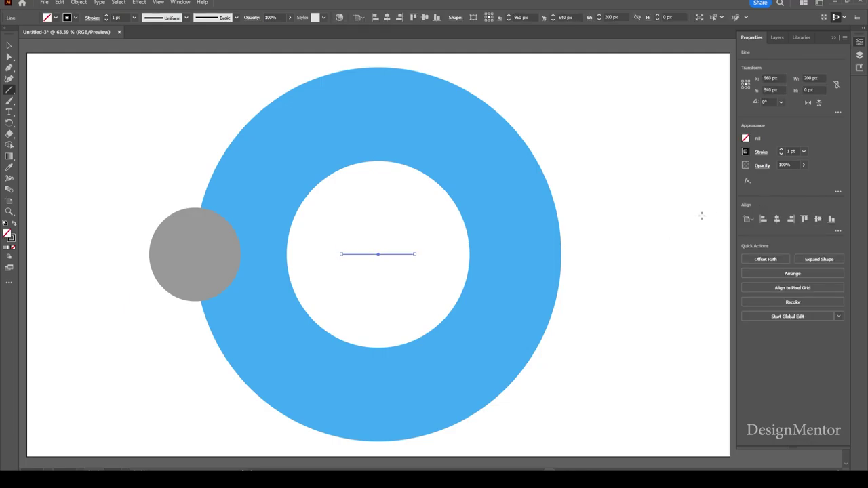
pyautogui.press('v')
pyautogui.click(667, 234)
# Copy the line and rotate it 90° into a centred vertical line, forming the crosshair
pyautogui.click(399, 254)
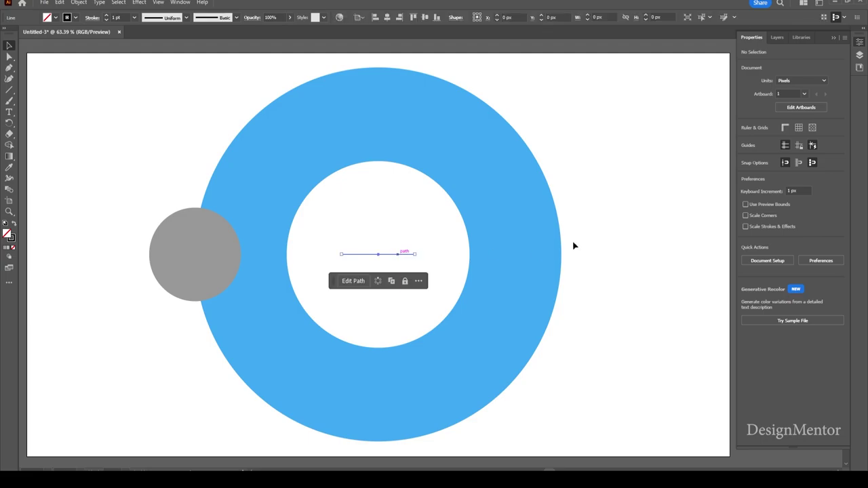
pyautogui.press('e')
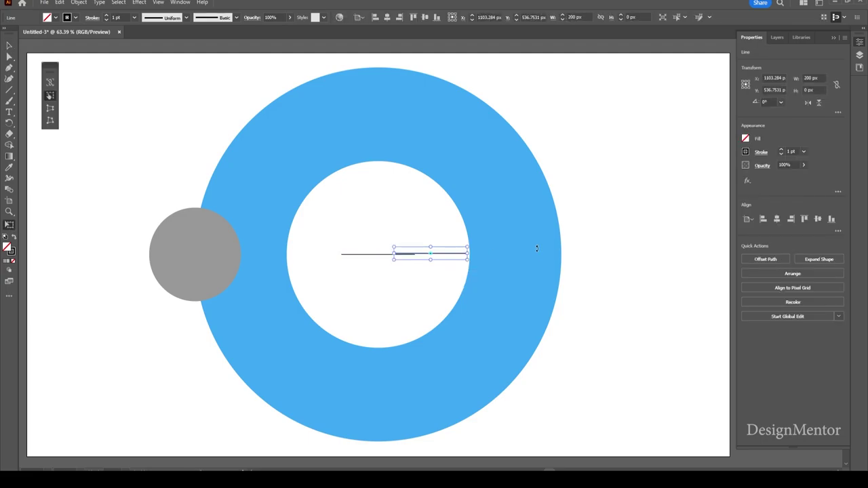
pyautogui.moveTo(472, 243); pyautogui.dragTo(464, 304)
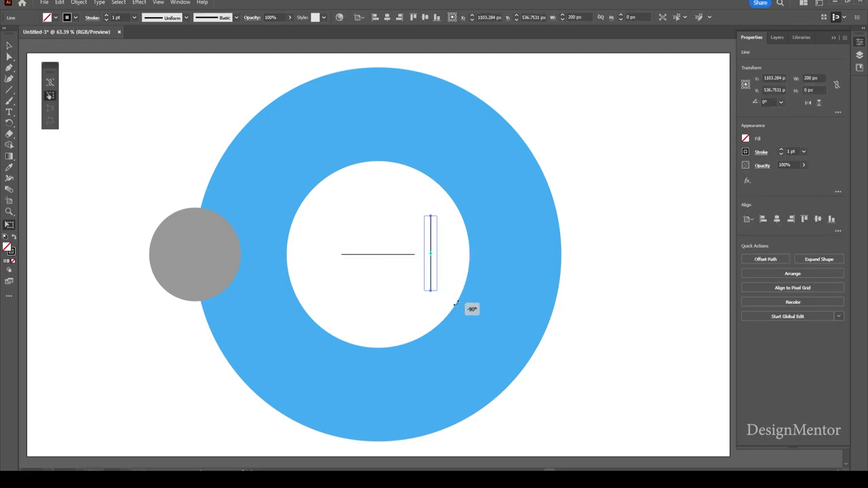
pyautogui.click(777, 219)
pyautogui.click(818, 222)
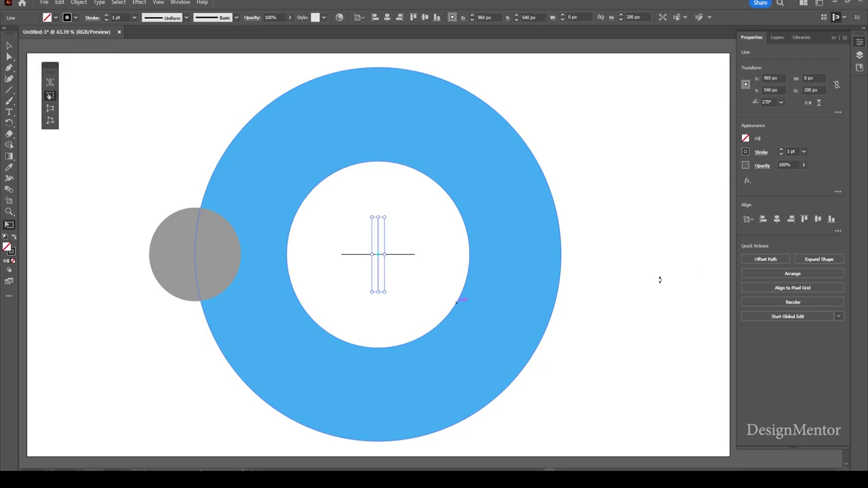
pyautogui.press('v')
pyautogui.click(661, 283)
pyautogui.click(192, 244)
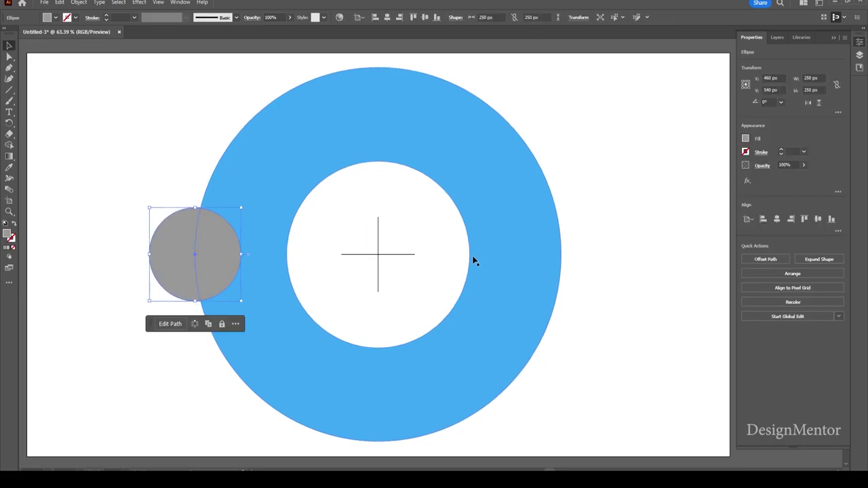
pyautogui.press('r')
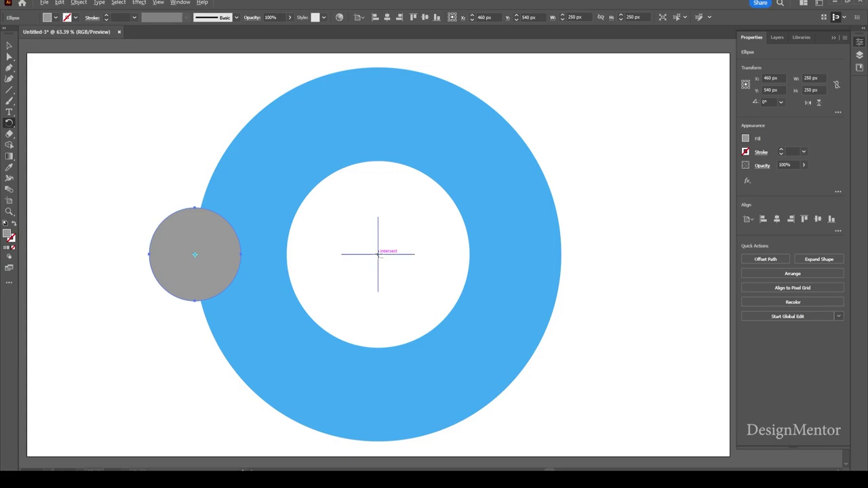
# Rotate copies of the grey circle 60° around the crosshair centre, repeating with Ctrl+D
pyautogui.keyDown('alt'); pyautogui.click(378, 254); pyautogui.keyUp('alt')
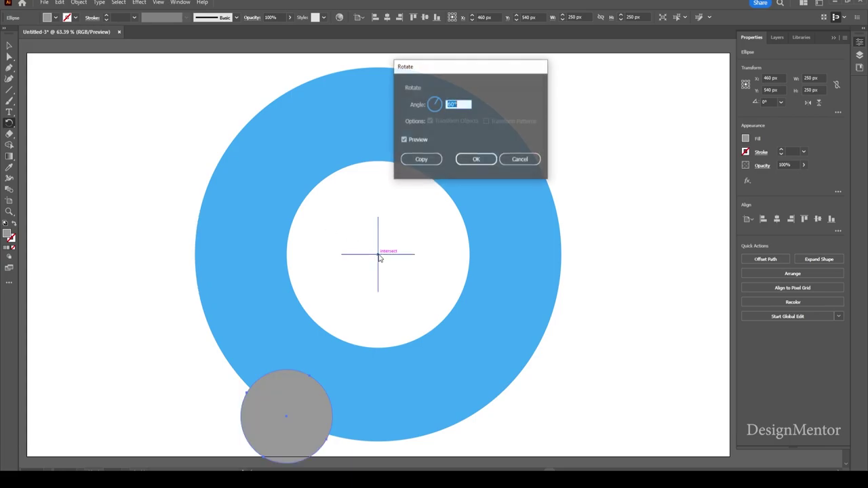
pyautogui.click(430, 162)
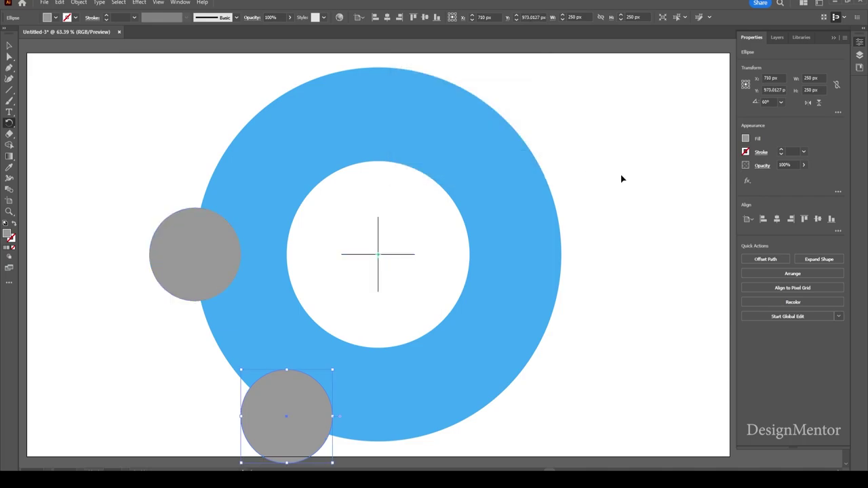
pyautogui.hotkey('ctrl', 'd')
pyautogui.hotkey('ctrl', 'd')
pyautogui.hotkey('ctrl', 'd')
pyautogui.hotkey('ctrl', 'd')
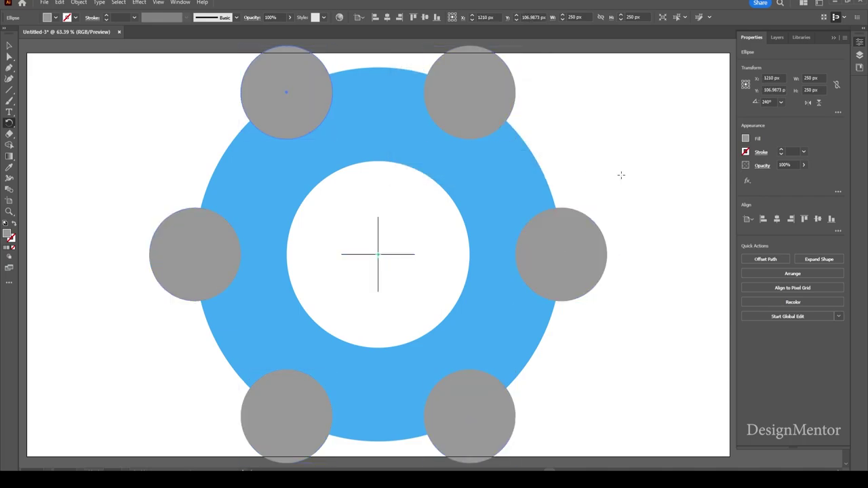
# Select all six grey circles and group them
pyautogui.press('v')
pyautogui.click(650, 194)
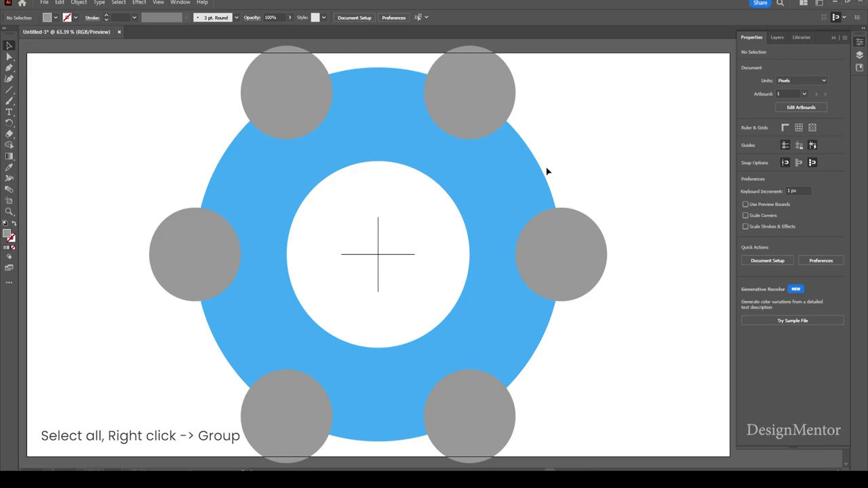
pyautogui.click(296, 76)
pyautogui.keyDown('shift'); pyautogui.click(486, 77); pyautogui.keyUp('shift')
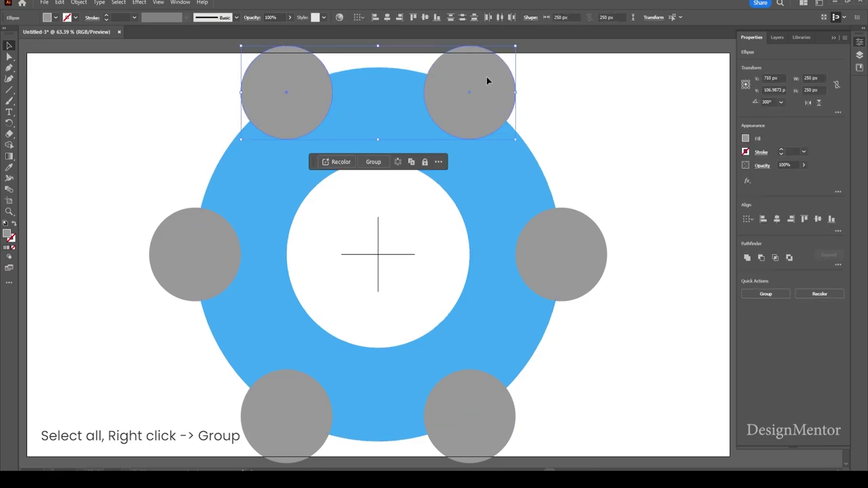
pyautogui.keyDown('shift'); pyautogui.click(572, 245); pyautogui.keyUp('shift')
pyautogui.keyDown('shift'); pyautogui.click(473, 430); pyautogui.keyUp('shift')
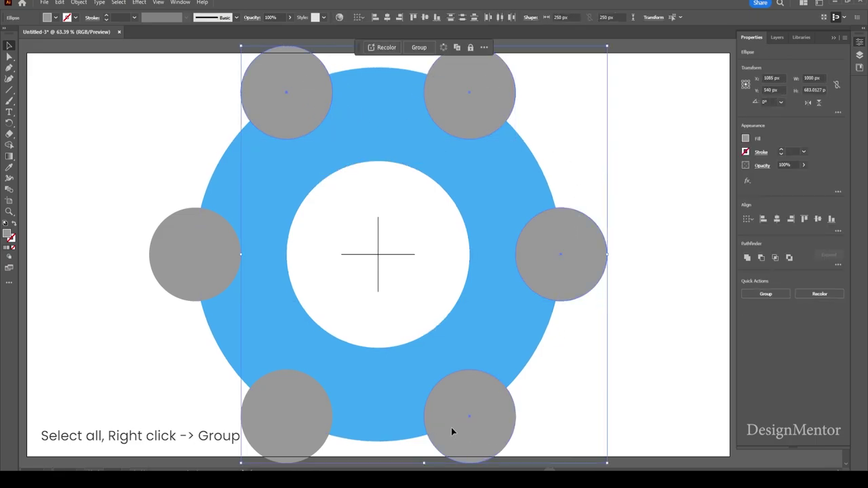
pyautogui.keyDown('shift'); pyautogui.click(308, 419); pyautogui.keyUp('shift')
pyautogui.keyDown('shift'); pyautogui.click(212, 293); pyautogui.keyUp('shift')
pyautogui.keyDown('shift'); pyautogui.click(184, 252); pyautogui.keyUp('shift')
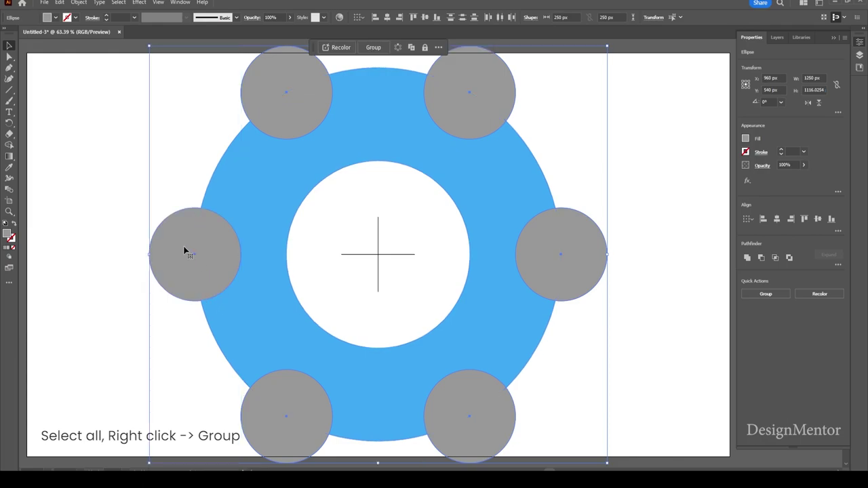
pyautogui.rightClick(185, 252)
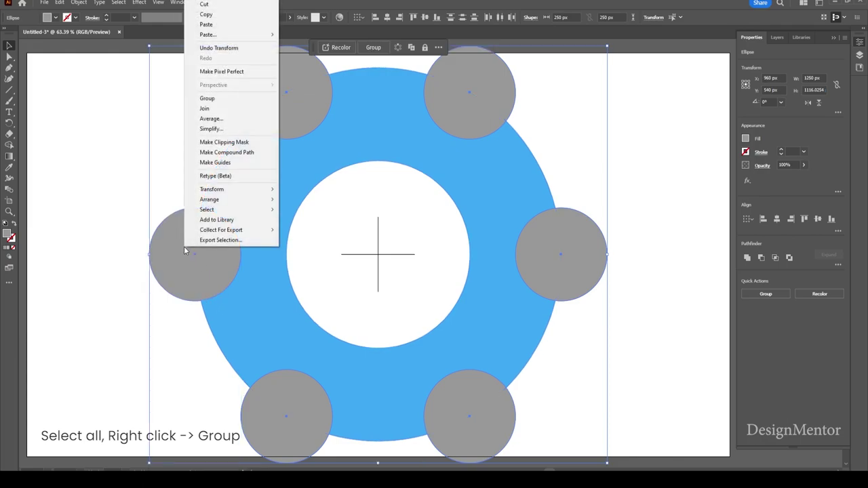
pyautogui.click(214, 100)
# Subtract the circle group from the blue ring with Minus Front, then select the vertical line
pyautogui.click(705, 185)
pyautogui.hotkey('ctrl', 'a')
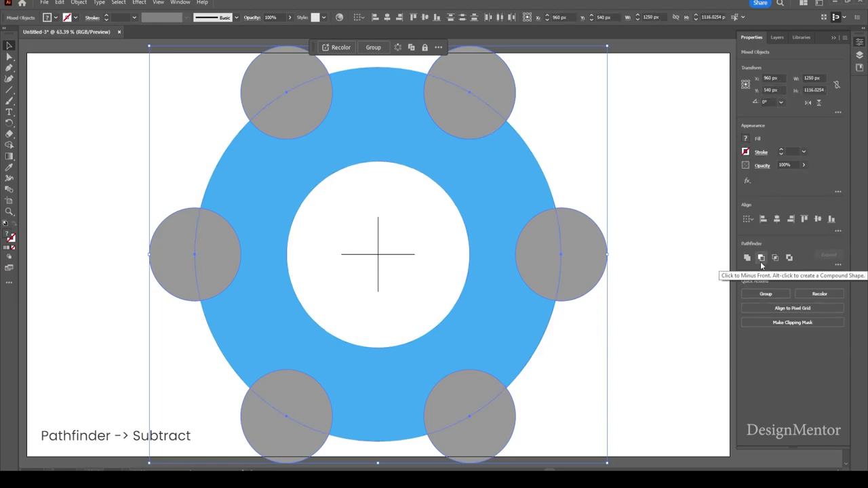
pyautogui.click(761, 264)
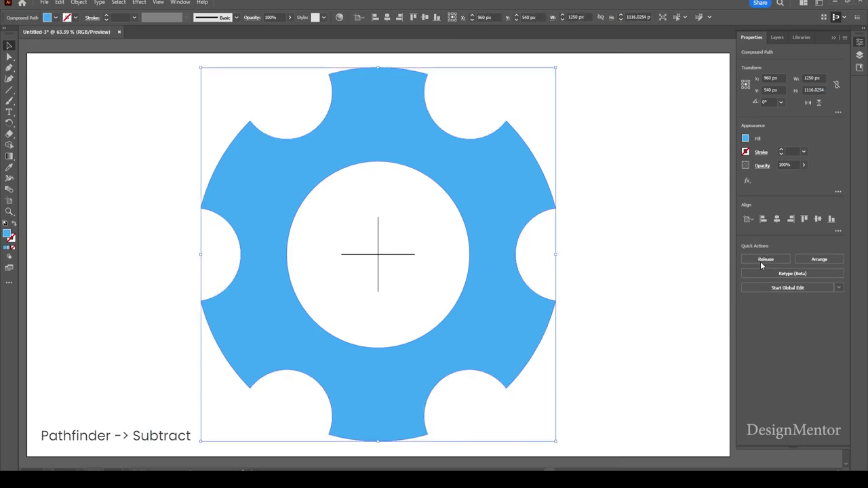
pyautogui.click(689, 266)
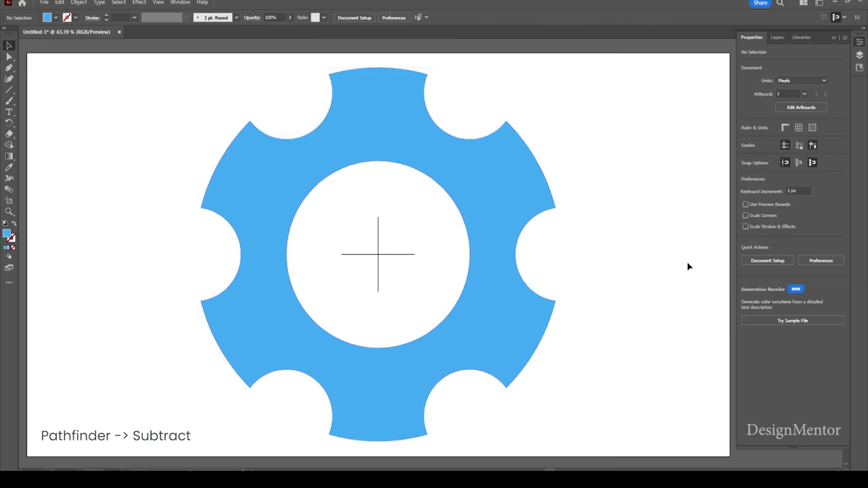
pyautogui.click(379, 229)
# Delete the vertical and horizontal crosshair lines
pyautogui.press('Delete')
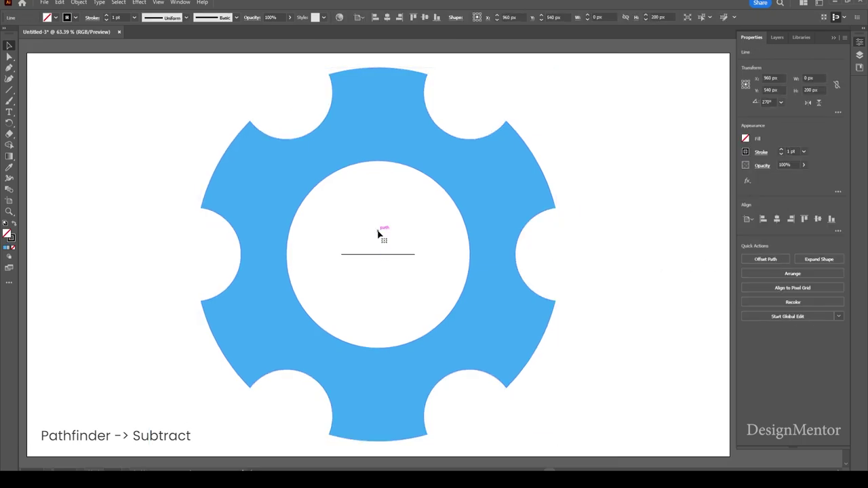
pyautogui.click(387, 254)
pyautogui.press('Delete')
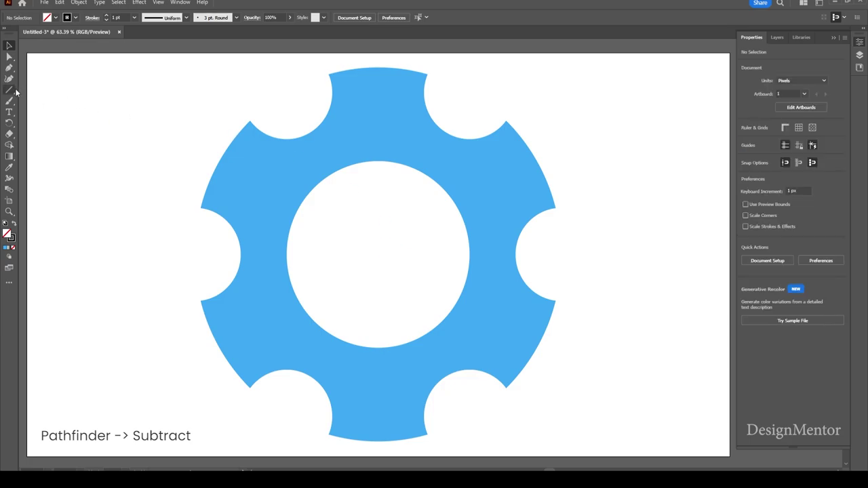
# Create a 400 px circle centred on the artboard inside the gear
pyautogui.moveTo(9, 89); pyautogui.dragTo(33, 100)
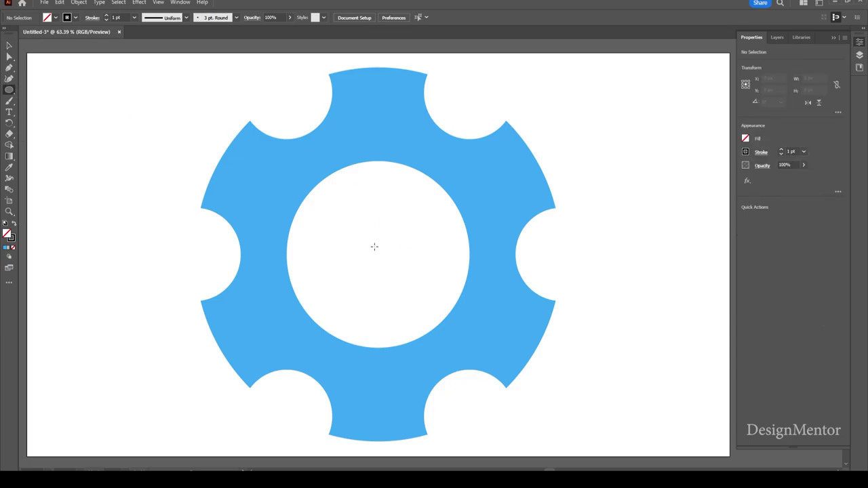
pyautogui.click(374, 246)
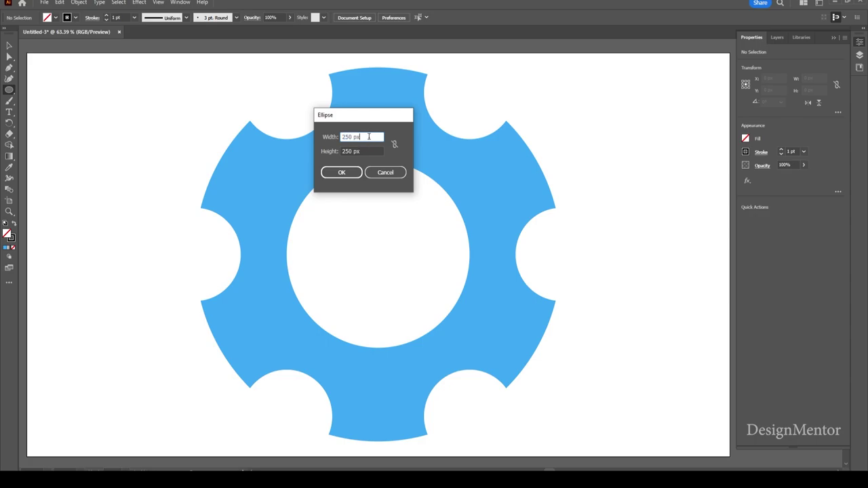
pyautogui.write('400')
pyautogui.press('Tab')
pyautogui.write('4')
pyautogui.press('Return')
pyautogui.click(777, 219)
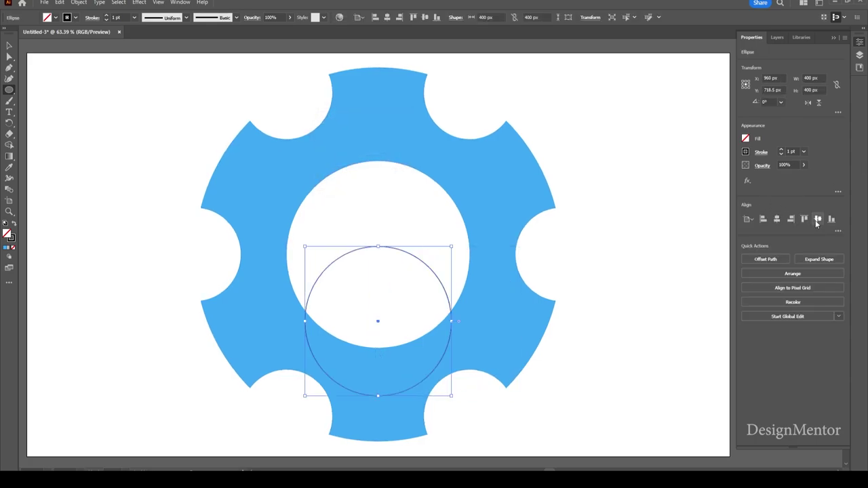
pyautogui.click(818, 219)
# Give the 400 px circle the gear's blue fill and no stroke, then deselect
pyautogui.click(55, 19)
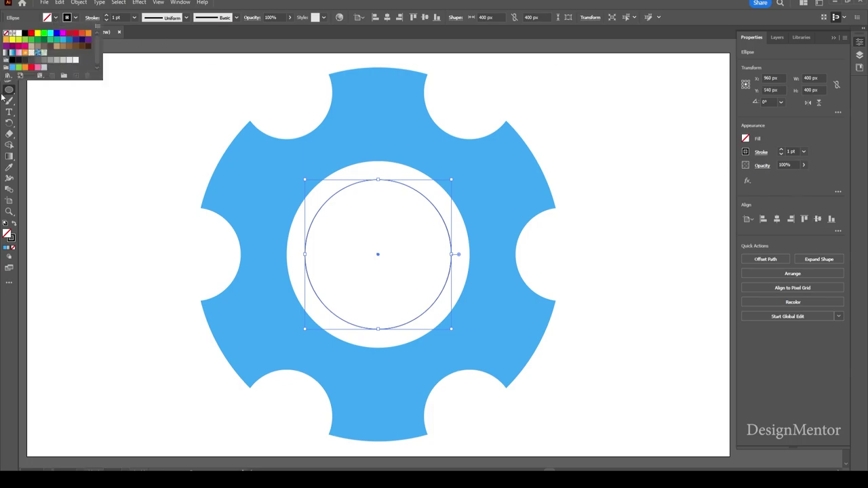
pyautogui.click(11, 67)
pyautogui.click(76, 20)
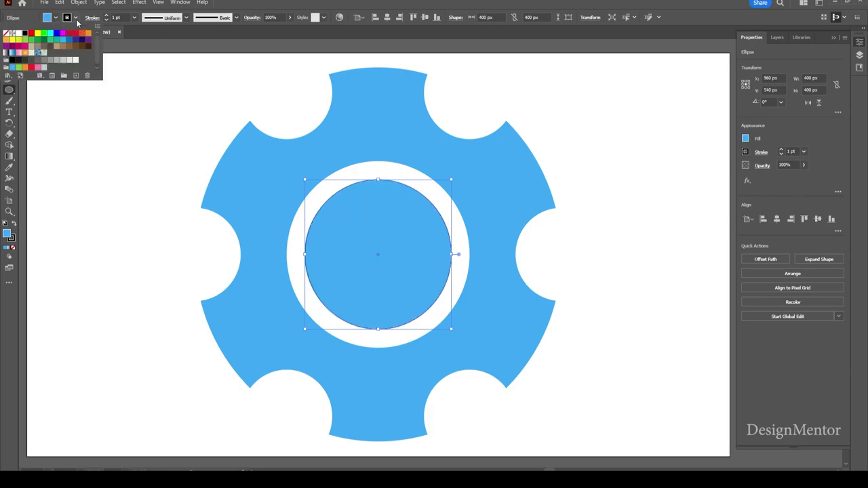
pyautogui.click(7, 34)
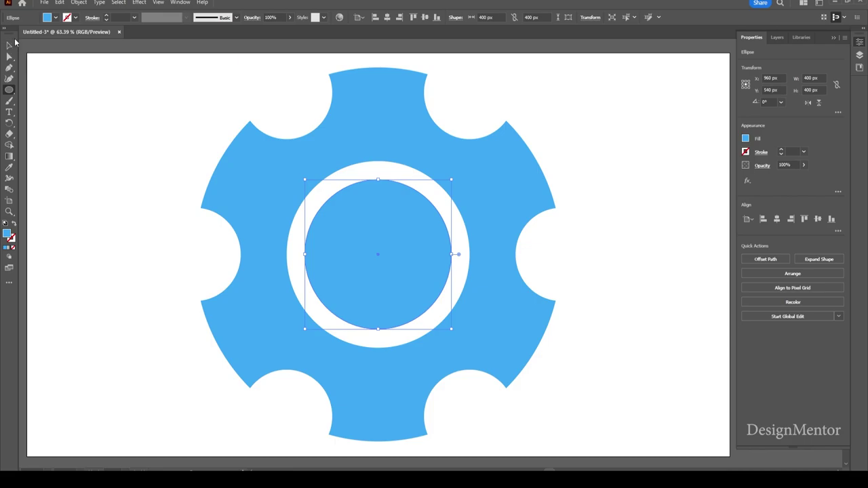
pyautogui.click(9, 45)
pyautogui.click(72, 84)
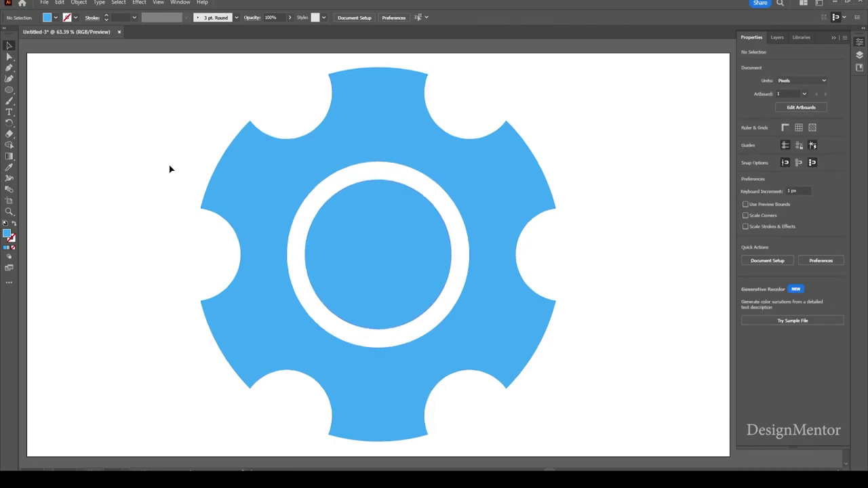
# Draw a light-grey rectangle over the gear's right half and subtract it with Minus Front
pyautogui.click(9, 90)
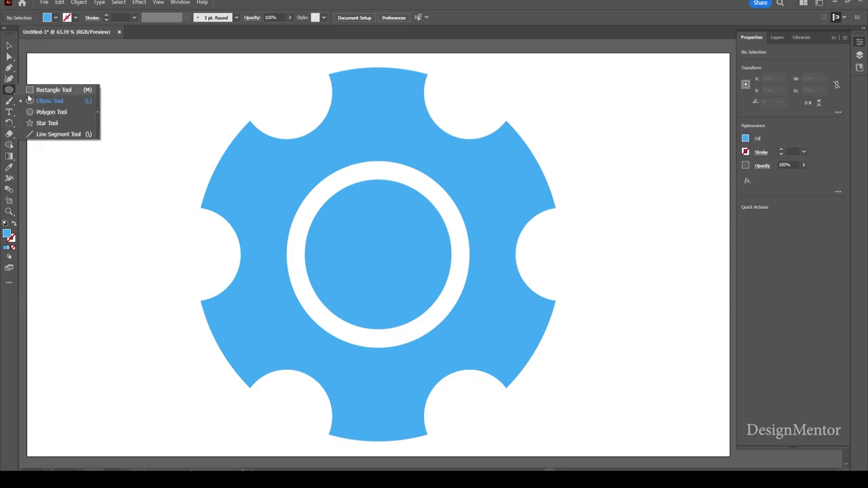
pyautogui.click(41, 100)
pyautogui.click(57, 17)
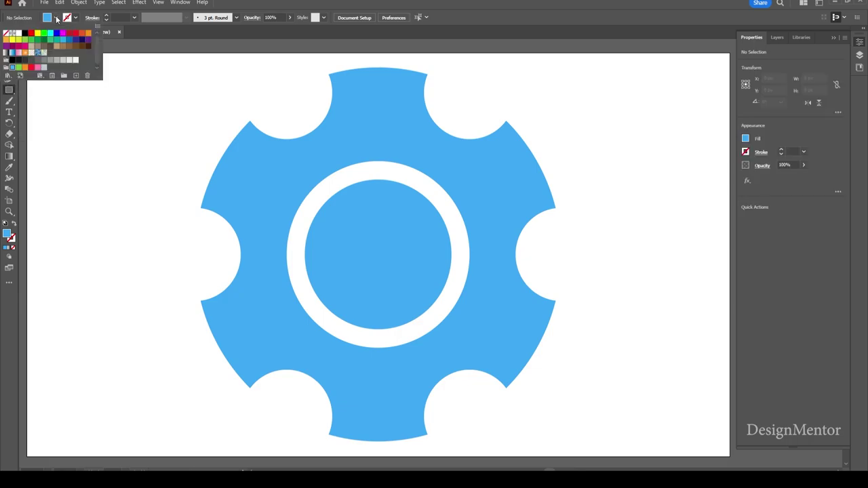
pyautogui.click(57, 60)
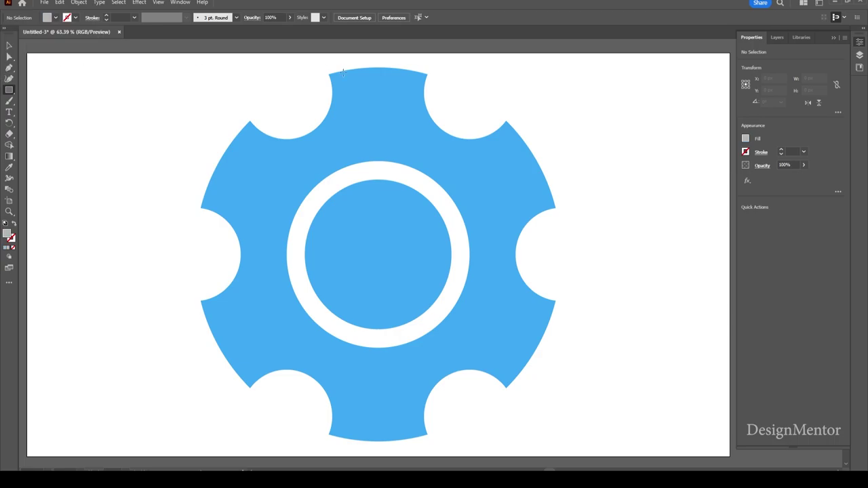
pyautogui.moveTo(377, 59); pyautogui.dragTo(650, 451)
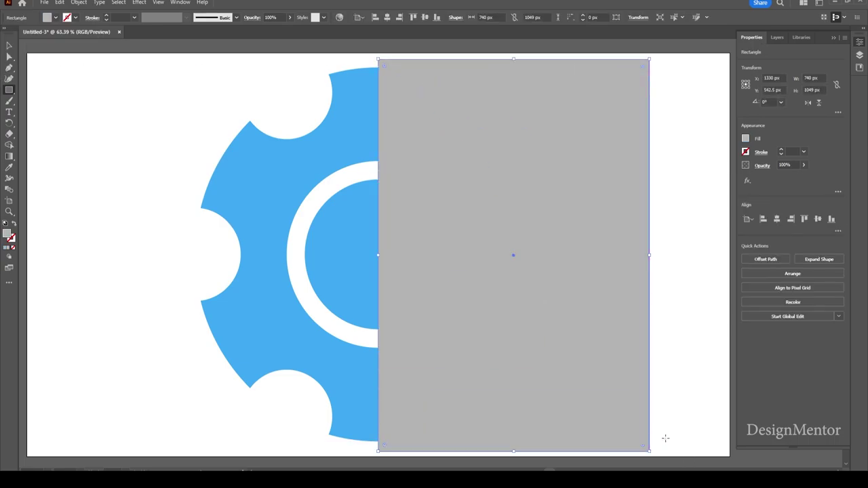
pyautogui.press('v')
pyautogui.click(689, 397)
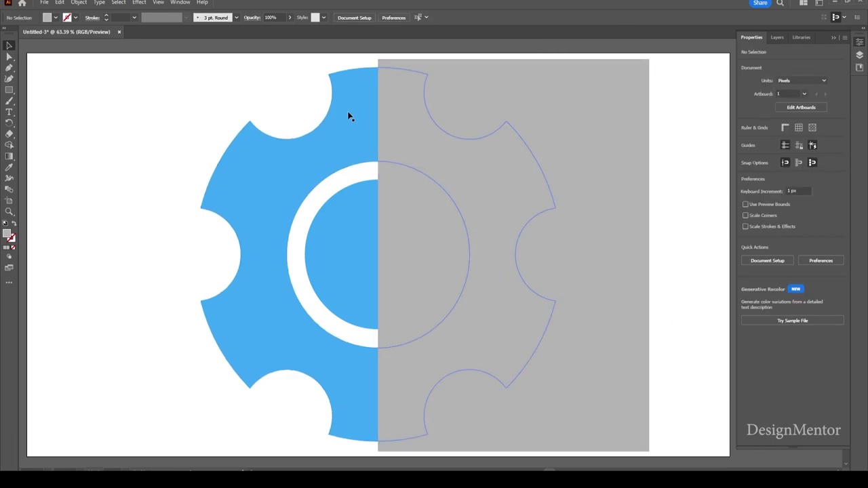
pyautogui.click(570, 99)
pyautogui.keyDown('shift'); pyautogui.click(365, 124); pyautogui.keyUp('shift')
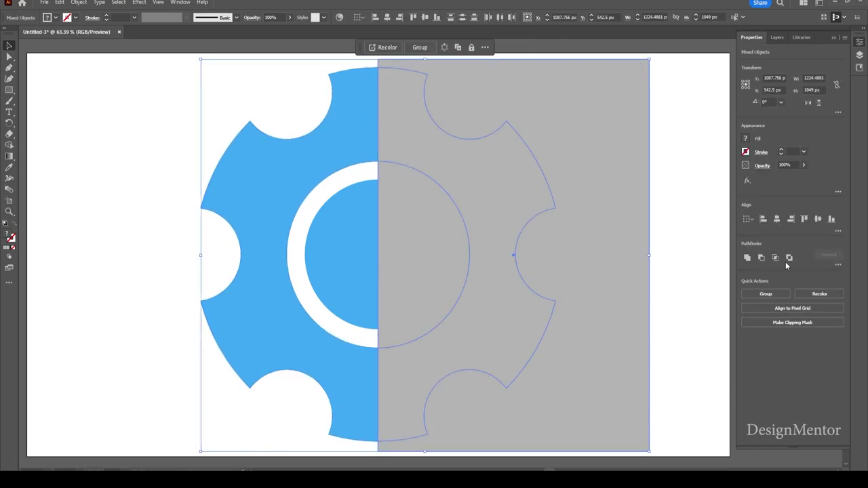
pyautogui.click(761, 260)
pyautogui.click(673, 179)
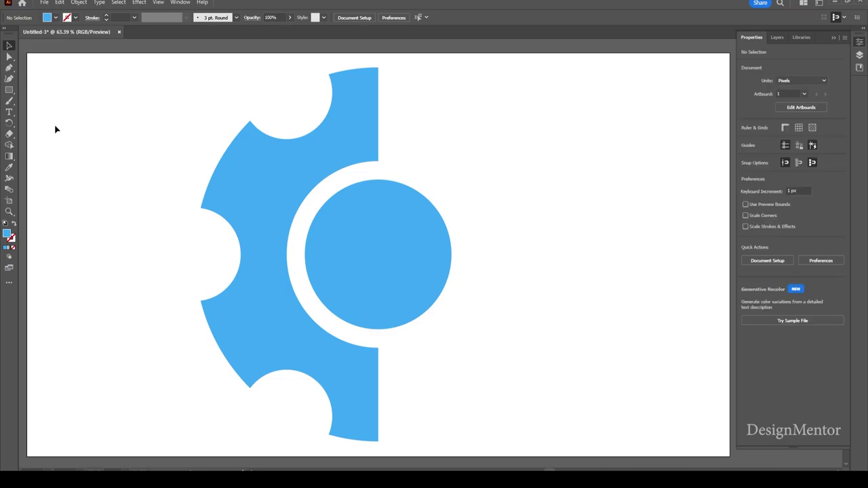
# Draw a grey rectangle over the inner disc's right half and subtract it with Minus Front
pyautogui.click(56, 18)
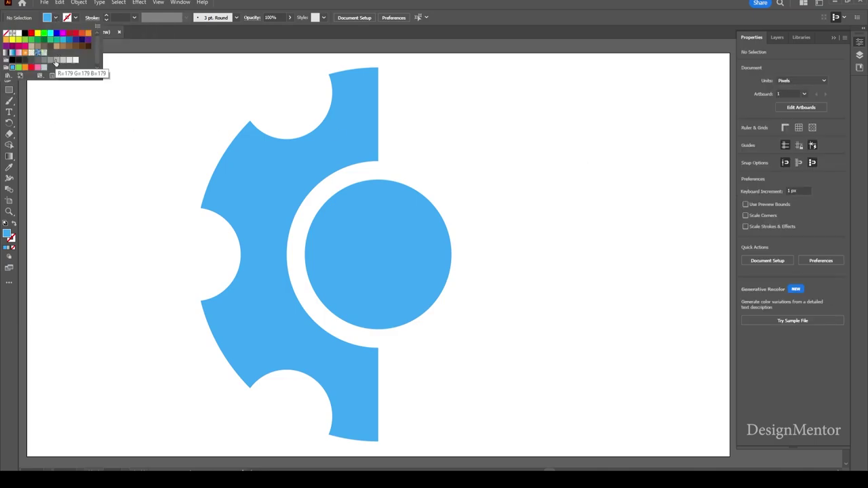
pyautogui.click(57, 59)
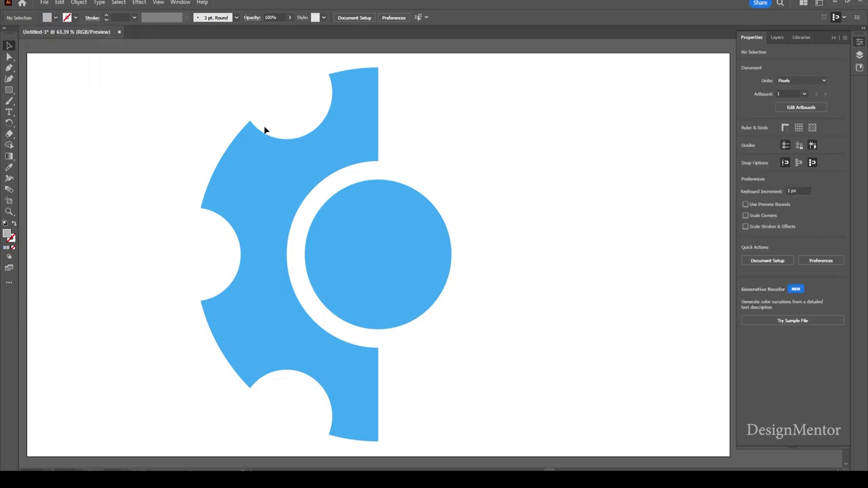
pyautogui.click(9, 90)
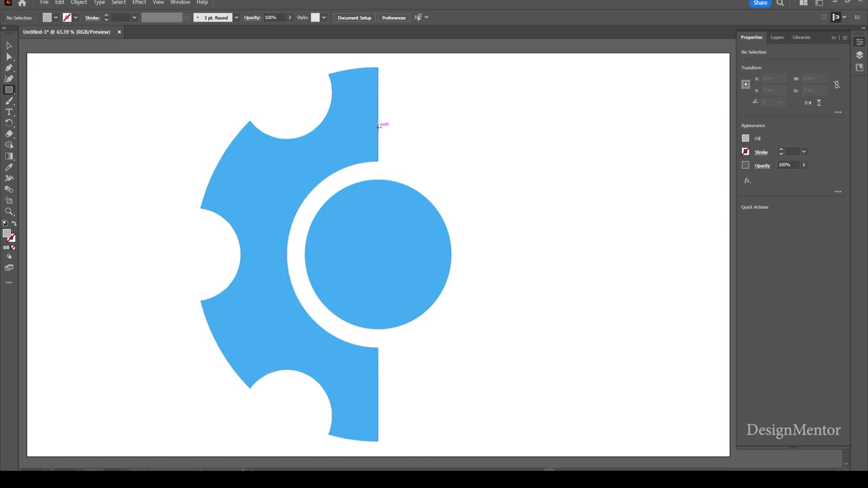
pyautogui.moveTo(378, 127); pyautogui.dragTo(512, 391)
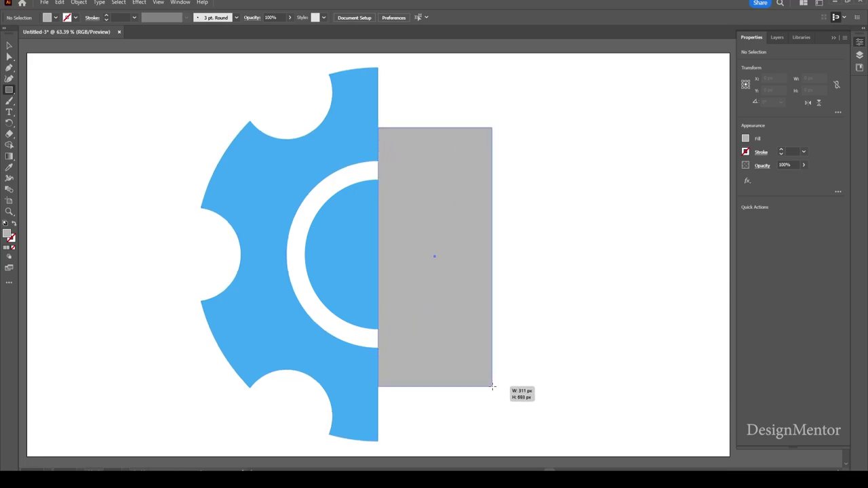
pyautogui.press('v')
pyautogui.click(579, 285)
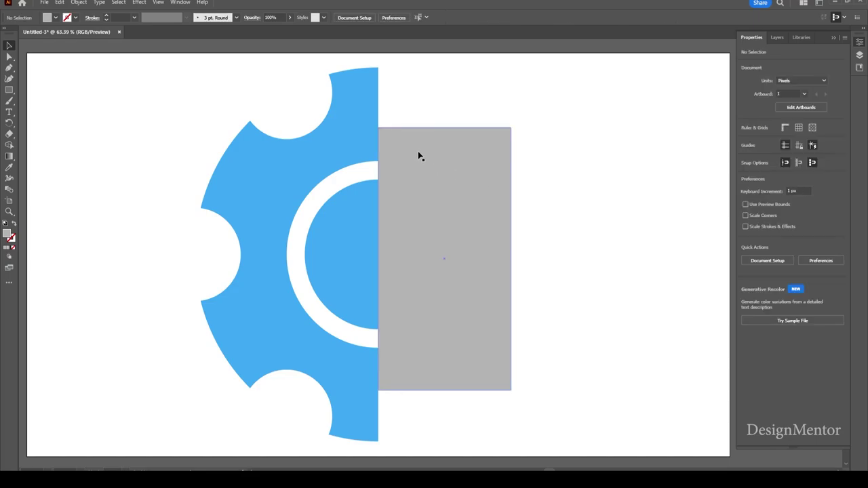
pyautogui.click(415, 163)
pyautogui.keyDown('shift'); pyautogui.click(363, 228); pyautogui.keyUp('shift')
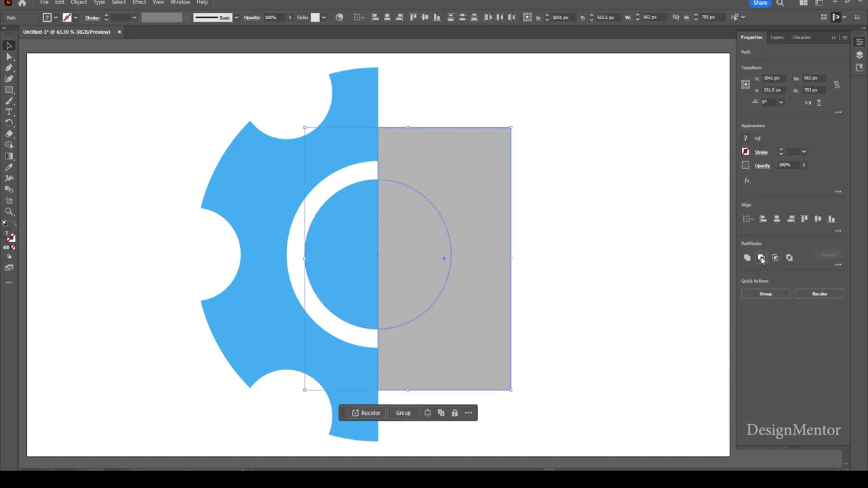
pyautogui.click(762, 259)
pyautogui.click(611, 228)
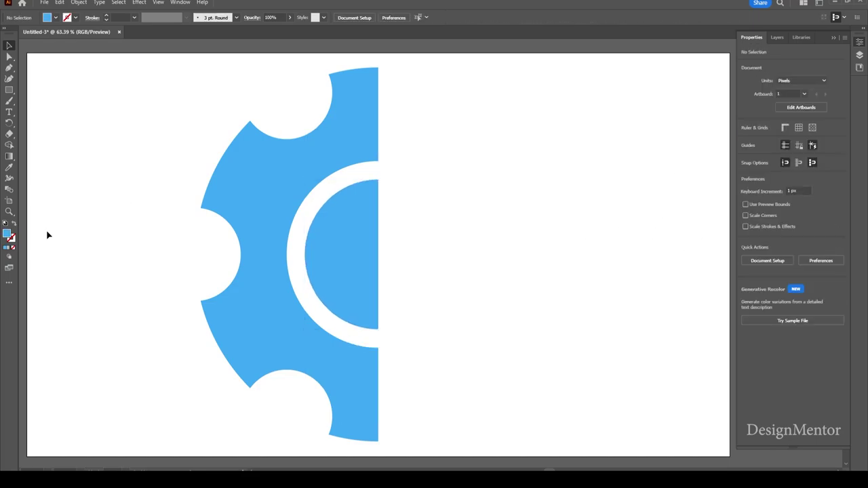
# Create a 100 px circle with the Ellipse tool
pyautogui.moveTo(9, 89); pyautogui.dragTo(42, 102)
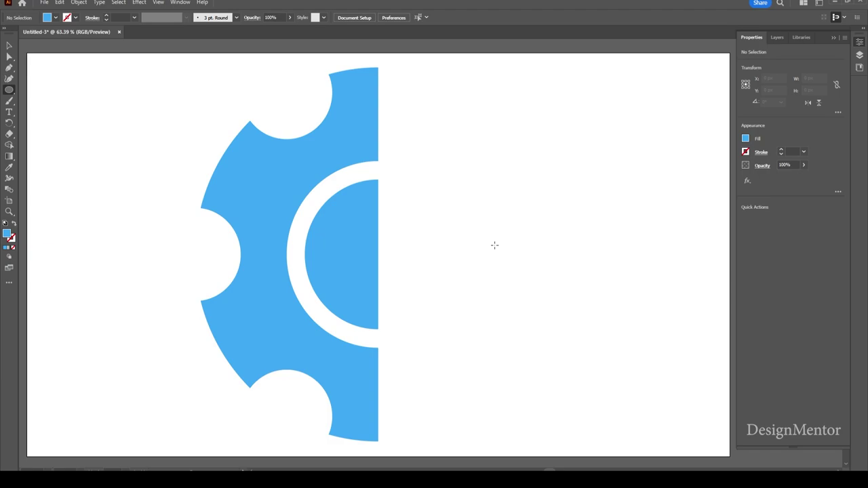
pyautogui.click(494, 245)
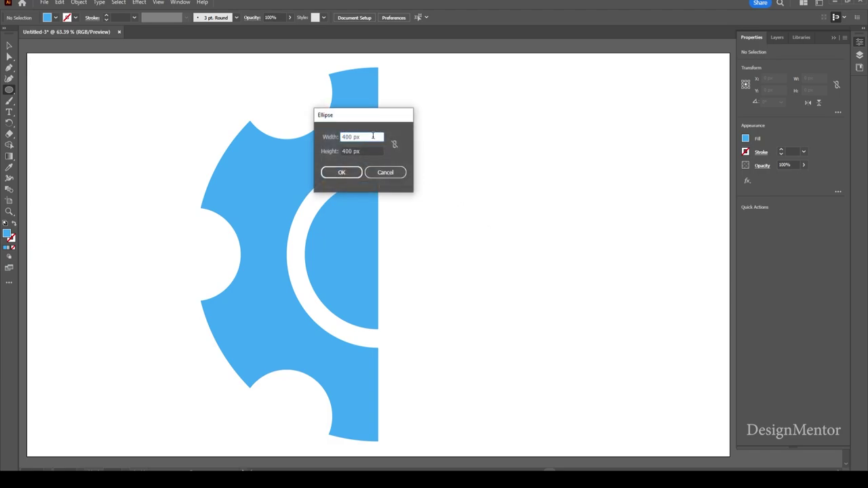
pyautogui.write('10')
pyautogui.write('0')
pyautogui.press('Tab')
pyautogui.write('1')
pyautogui.press('Return')
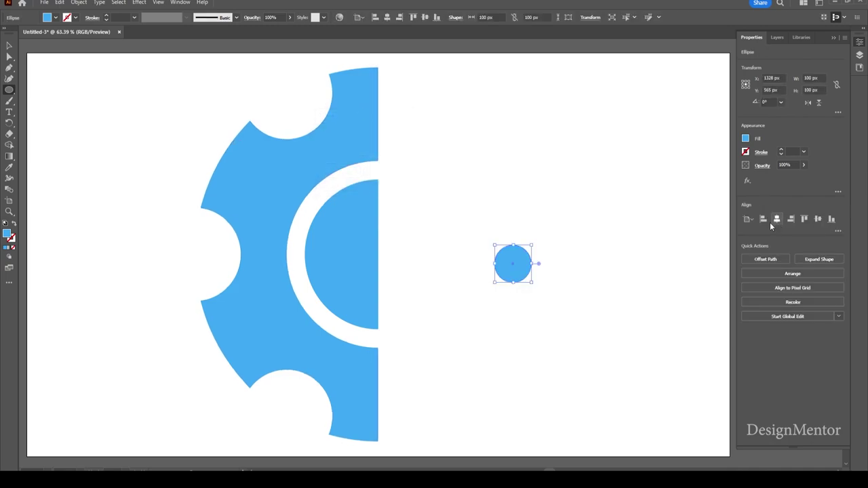
# Centre the circle on the artboard and nudge it right of the half gear
pyautogui.click(778, 221)
pyautogui.click(819, 220)
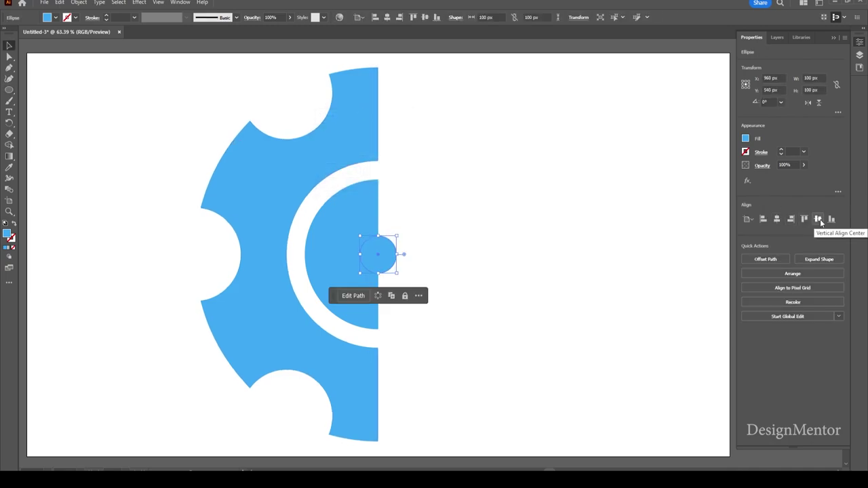
pyautogui.press('v')
pyautogui.hotkey('shift', 'Right')
pyautogui.hotkey('shift', 'Right')
pyautogui.hotkey('shift', 'Right')
pyautogui.hotkey('shift', 'Right')
pyautogui.hotkey('shift', 'Right')
pyautogui.hotkey('shift', 'Right')
pyautogui.hotkey('shift', 'Right')
pyautogui.hotkey('shift', 'Right')
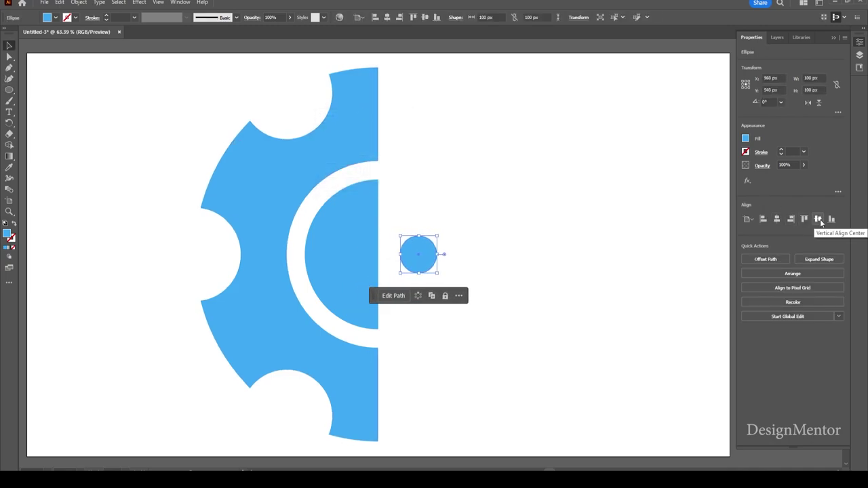
pyautogui.hotkey('shift', 'Right')
pyautogui.hotkey('shift', 'Right')
pyautogui.hotkey('shift', 'Right')
pyautogui.hotkey('shift', 'Right')
pyautogui.hotkey('shift', 'Right')
pyautogui.hotkey('shift', 'Right')
pyautogui.hotkey('shift', 'Right')
pyautogui.hotkey('shift', 'Right')
pyautogui.hotkey('shift', 'Right')
pyautogui.hotkey('shift', 'Right')
pyautogui.hotkey('shift', 'Right')
pyautogui.hotkey('shift', 'Right')
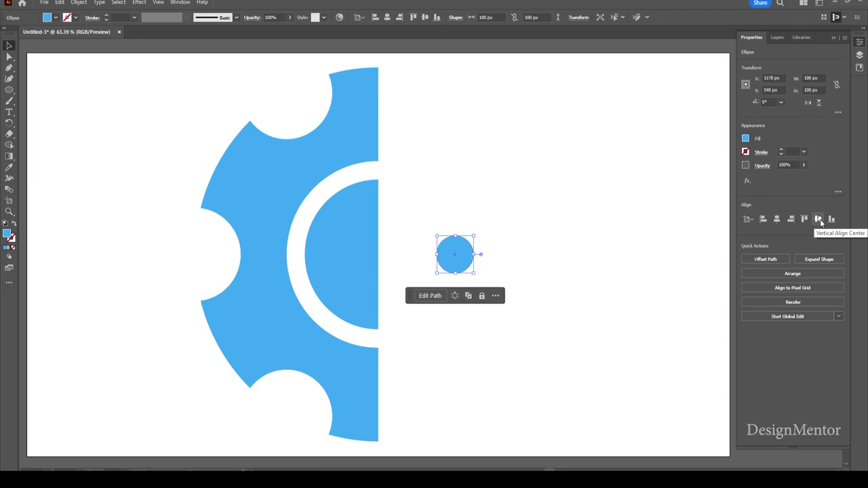
pyautogui.hotkey('shift', 'Right')
pyautogui.hotkey('shift', 'Right')
pyautogui.hotkey('shift', 'Right')
pyautogui.hotkey('shift', 'Right')
pyautogui.hotkey('shift', 'Right')
pyautogui.hotkey('shift', 'Right')
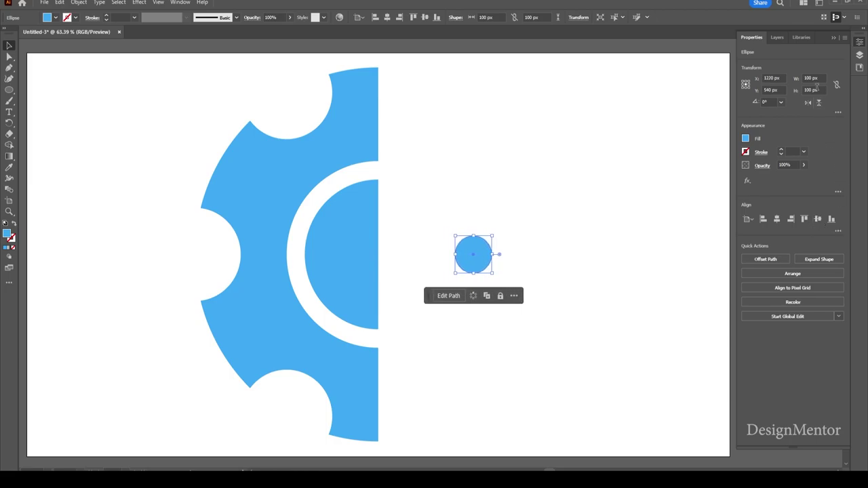
# Resize the circle to 80 × 80 px
pyautogui.click(814, 78)
pyautogui.write('80')
pyautogui.press('Tab')
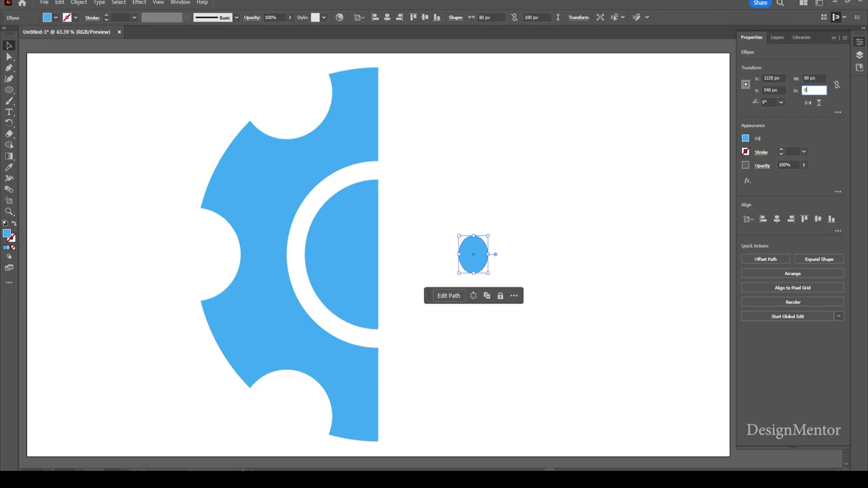
pyautogui.write('80')
pyautogui.press('Return')
# Deselect the dot and draw a rectangle bar from the half gear toward it
pyautogui.click(777, 219)
pyautogui.press('Tab')
pyautogui.write('1340')
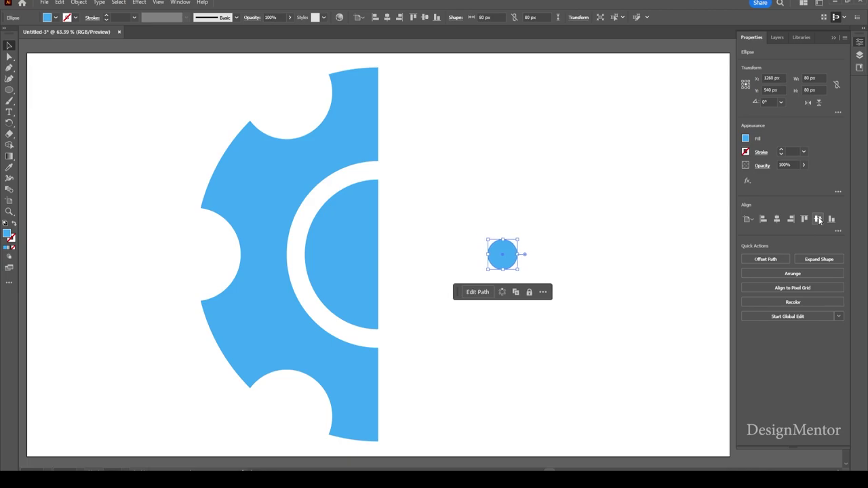
pyautogui.click(641, 161)
pyautogui.moveTo(9, 90)
pyautogui.mouseDown()
pyautogui.moveTo(51, 99)
pyautogui.moveTo(54, 90)
pyautogui.mouseUp()
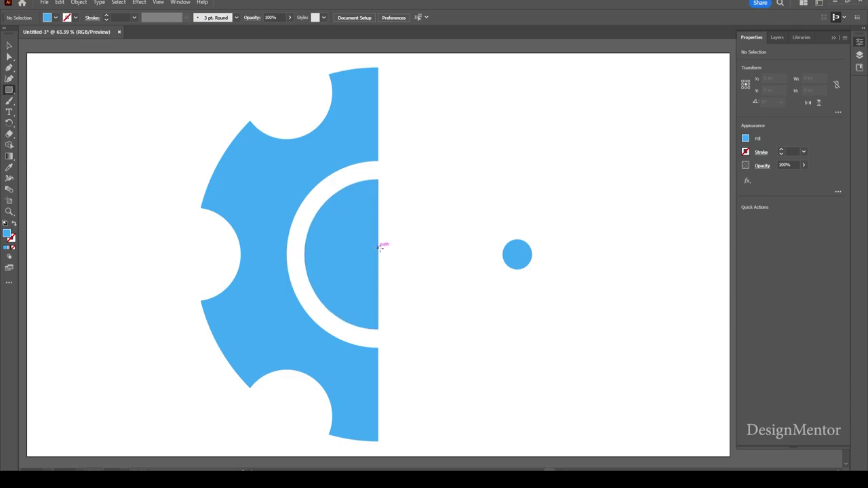
pyautogui.moveTo(378, 248); pyautogui.dragTo(517, 259)
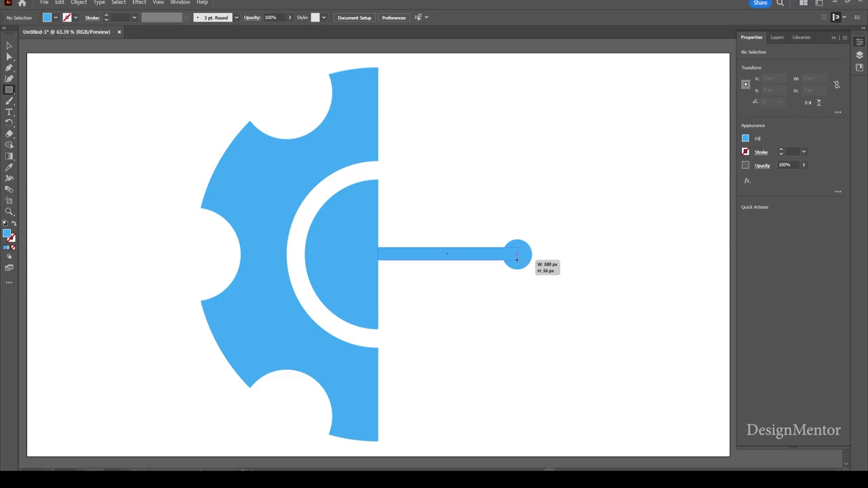
# Finish the bar and set its height to 40 px
pyautogui.moveTo(516, 257); pyautogui.dragTo(516, 257)
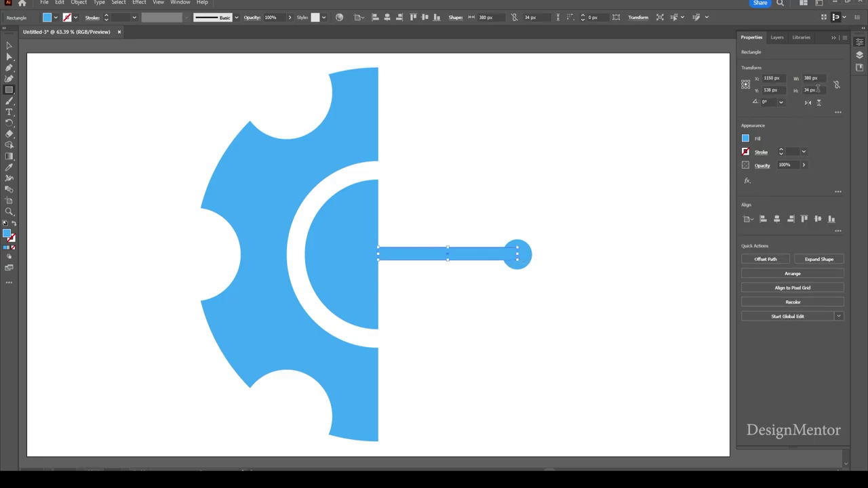
pyautogui.doubleClick(811, 90)
pyautogui.write('40')
pyautogui.press('Return')
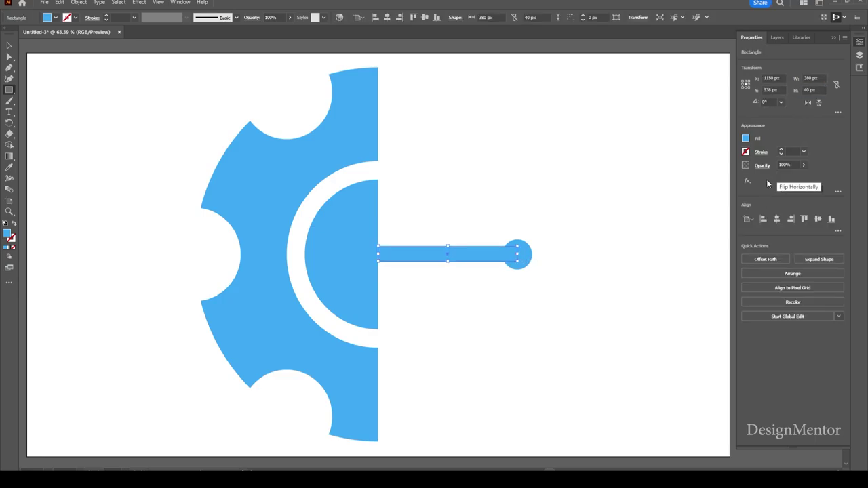
# Centre the bar on the artboard and nudge it right to meet the 80 px dot
pyautogui.click(777, 218)
pyautogui.click(818, 219)
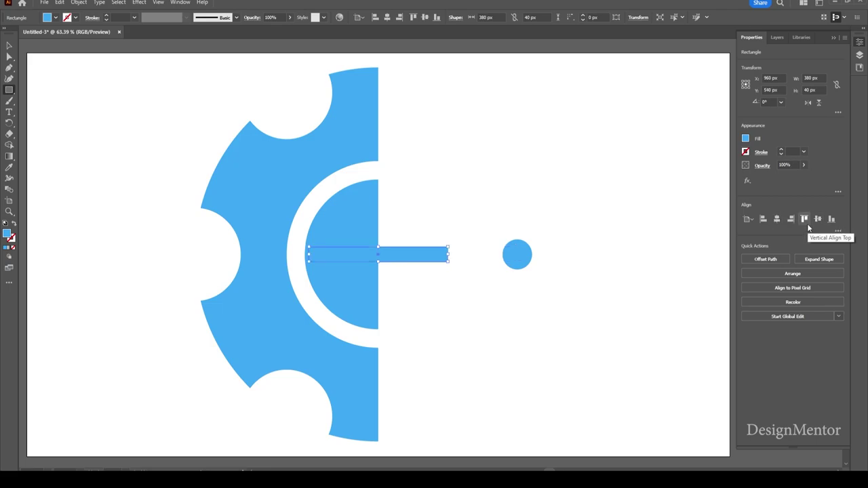
pyautogui.press('v')
pyautogui.hotkey('shift', 'Right')
pyautogui.hotkey('shift', 'Right')
pyautogui.hotkey('shift', 'Right')
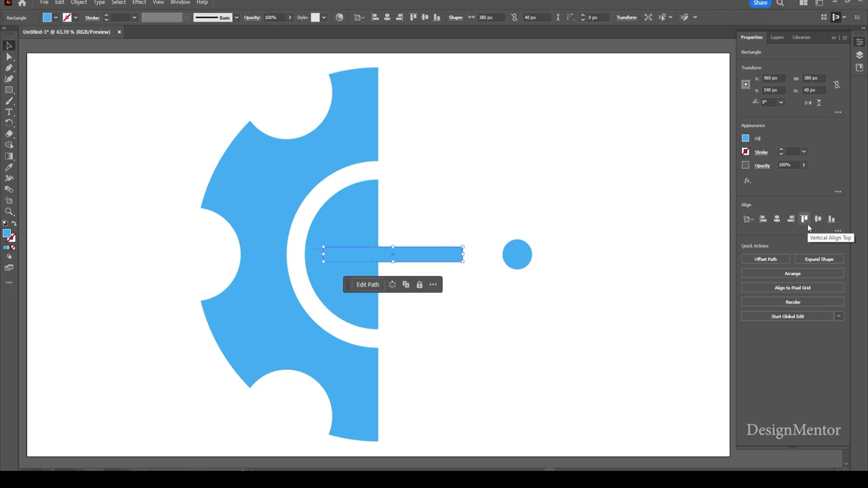
pyautogui.hotkey('shift', 'Right')
pyautogui.hotkey('shift', 'Right')
pyautogui.hotkey('shift', 'Right')
pyautogui.hotkey('shift', 'Right')
pyautogui.hotkey('shift', 'Right')
pyautogui.hotkey('shift', 'Right')
pyautogui.hotkey('shift', 'Right')
pyautogui.hotkey('shift', 'Right')
pyautogui.hotkey('shift', 'Right')
pyautogui.hotkey('shift', 'Right')
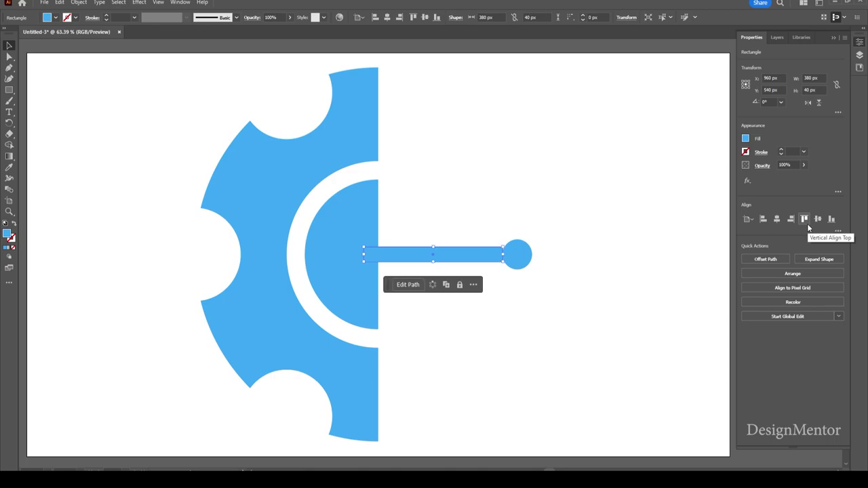
pyautogui.hotkey('shift', 'Right')
pyautogui.hotkey('shift', 'Right')
pyautogui.hotkey('shift', 'Right')
pyautogui.hotkey('shift', 'Right')
pyautogui.hotkey('shift', 'Right')
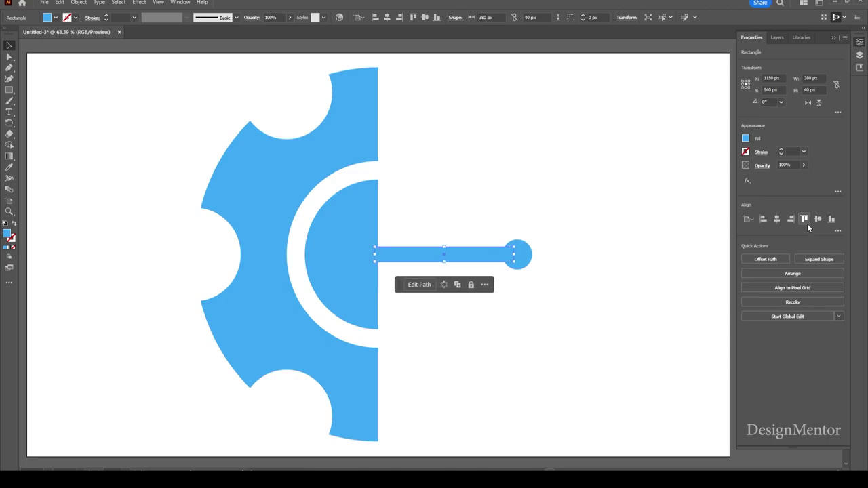
pyautogui.click(647, 254)
# Duplicate the bar and its dot just above the main line
pyautogui.moveTo(469, 225); pyautogui.dragTo(608, 306)
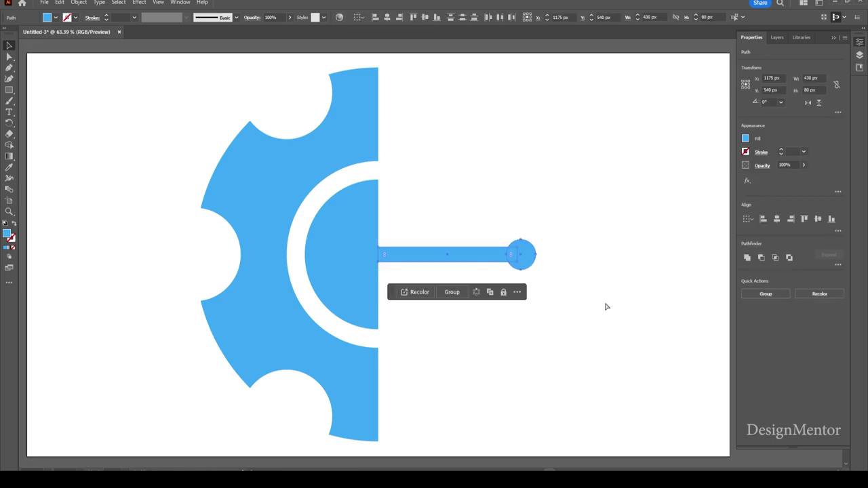
pyautogui.hotkey('alt', 'shift', 'Up')
pyautogui.hotkey('alt', 'shift', 'Up')
pyautogui.hotkey('alt', 'shift', 'Up')
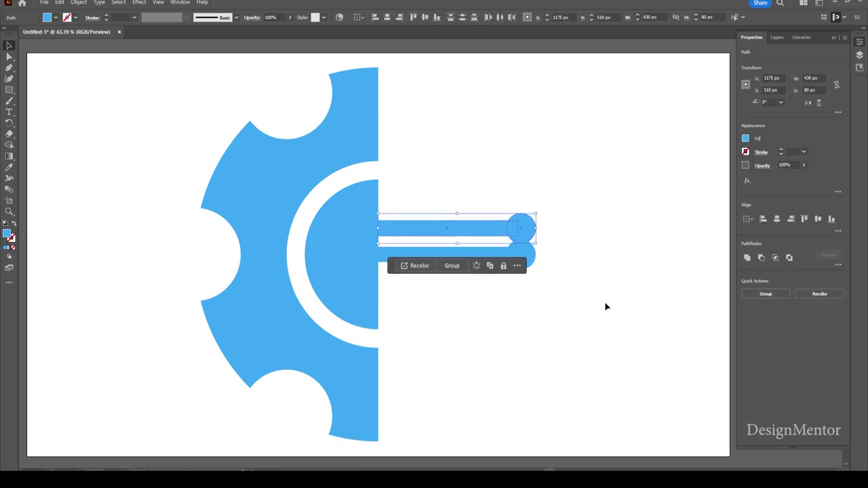
pyautogui.hotkey('shift', 'Up')
pyautogui.hotkey('shift', 'Up')
pyautogui.hotkey('shift', 'Up')
pyautogui.hotkey('shift', 'Up')
pyautogui.hotkey('shift', 'Up')
pyautogui.hotkey('shift', 'Up')
pyautogui.hotkey('shift', 'Up')
pyautogui.hotkey('shift', 'Up')
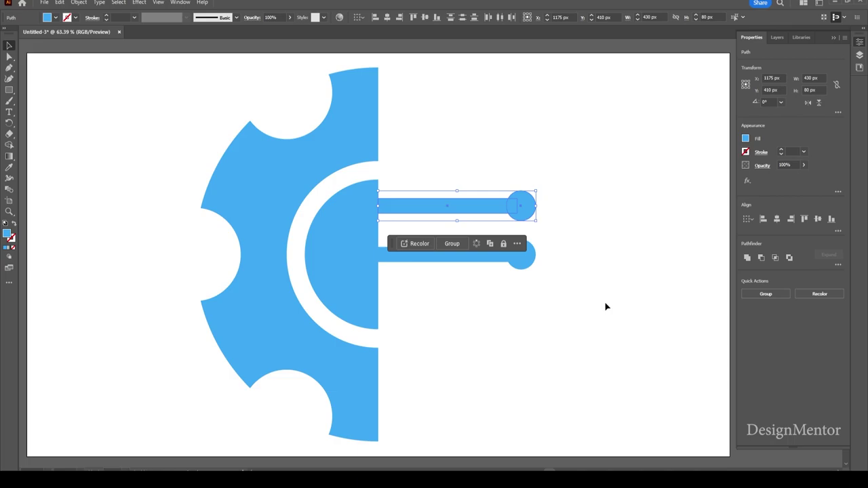
pyautogui.hotkey('shift', 'Down')
pyautogui.click(607, 307)
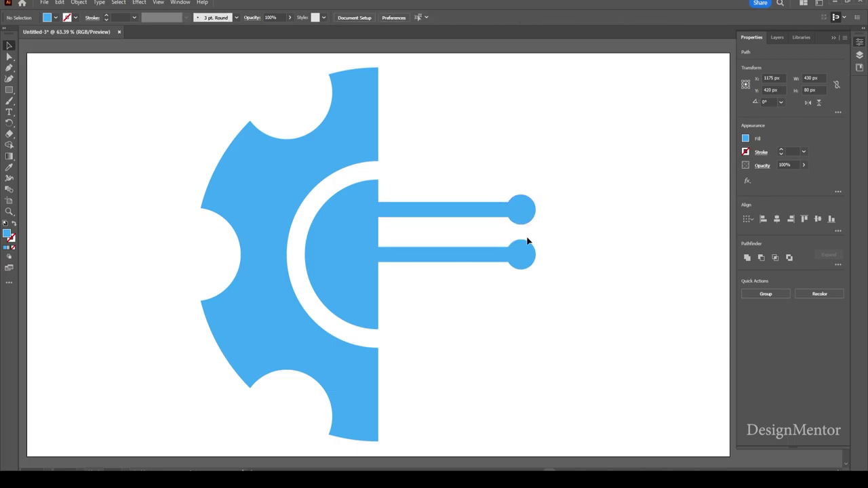
# Shorten the upper bar to 190 px and move its dot left toward it
pyautogui.click(472, 203)
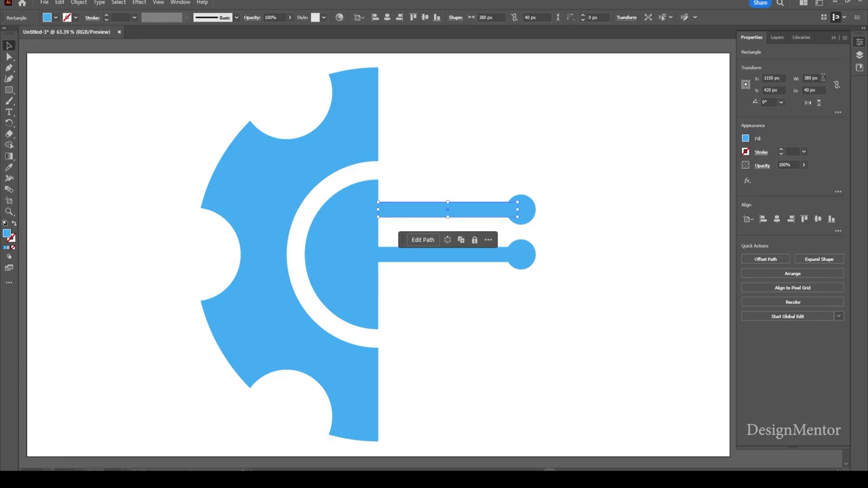
pyautogui.click(823, 77)
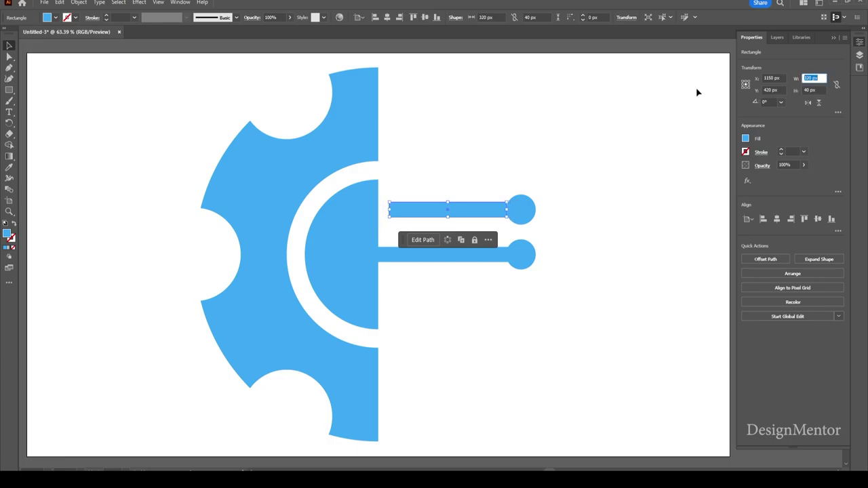
pyautogui.hotkey('shift', 'Down')
pyautogui.hotkey('shift', 'Down')
pyautogui.hotkey('shift', 'Down')
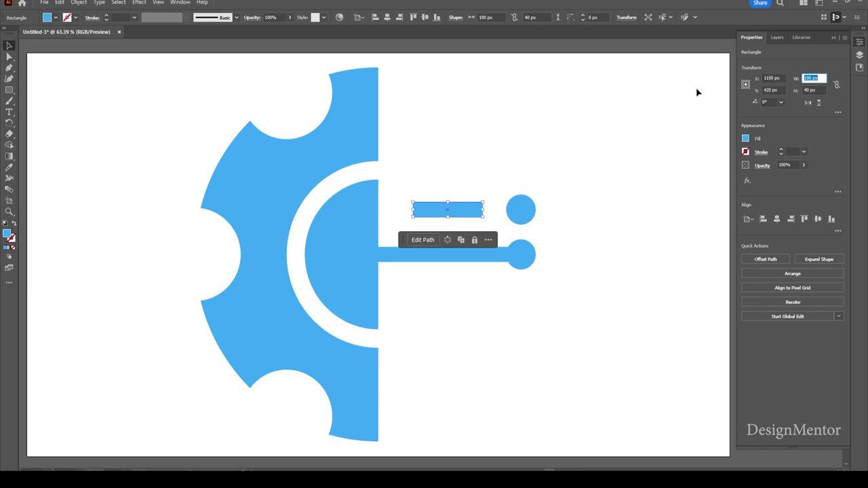
pyautogui.click(527, 215)
pyautogui.hotkey('shift', 'Left')
pyautogui.hotkey('shift', 'Left')
pyautogui.hotkey('shift', 'Left')
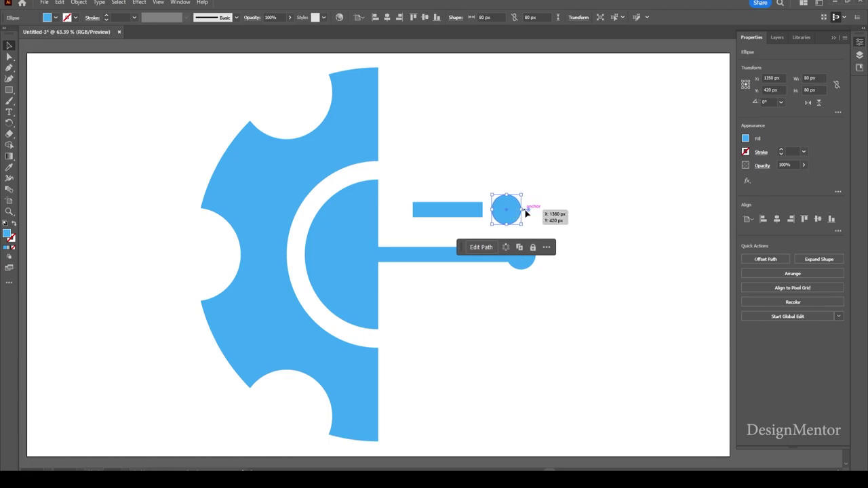
pyautogui.hotkey('shift', 'Left')
pyautogui.hotkey('shift', 'Left')
pyautogui.hotkey('shift', 'Left')
# Shift the upper bar and dot left until they meet the gear's inner disc
pyautogui.hotkey('shift', 'Left')
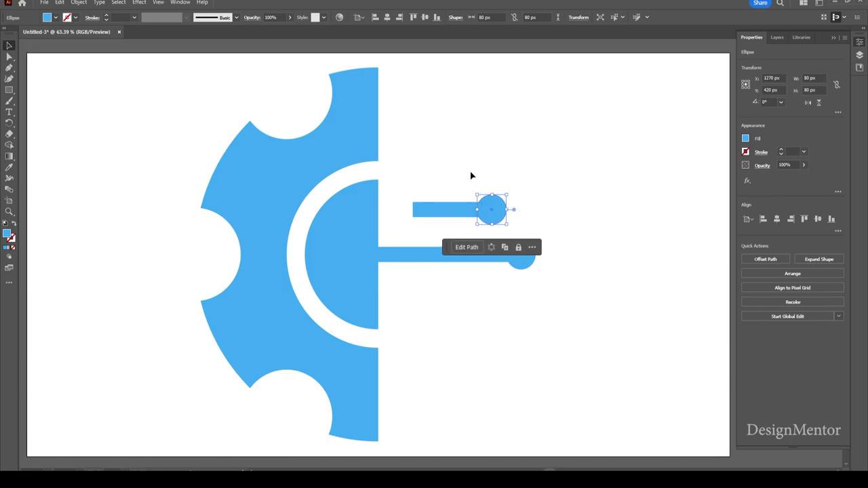
pyautogui.moveTo(471, 176); pyautogui.dragTo(520, 221)
pyautogui.hotkey('shift', 'Left')
pyautogui.hotkey('shift', 'Left')
pyautogui.hotkey('shift', 'Left')
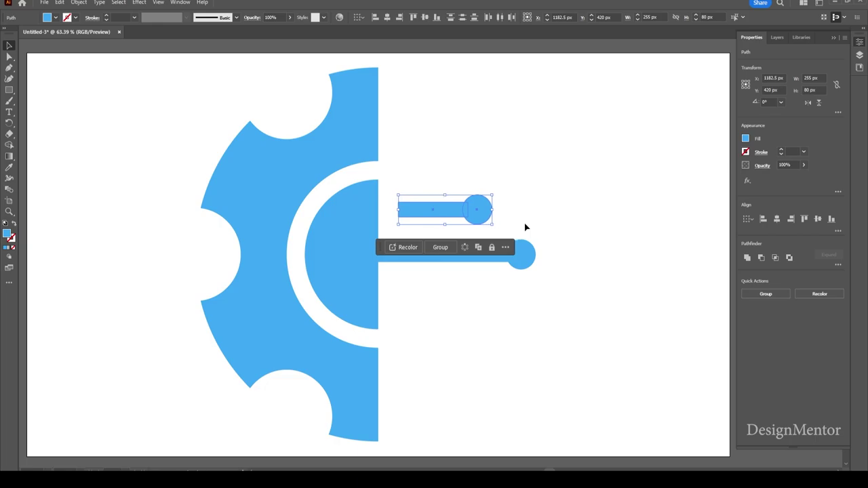
pyautogui.hotkey('shift', 'Left')
pyautogui.hotkey('shift', 'Left')
pyautogui.hotkey('shift', 'Left')
pyautogui.hotkey('shift', 'Left')
pyautogui.hotkey('shift', 'Left')
pyautogui.hotkey('shift', 'Left')
pyautogui.hotkey('shift', 'Left')
pyautogui.hotkey('shift', 'Left')
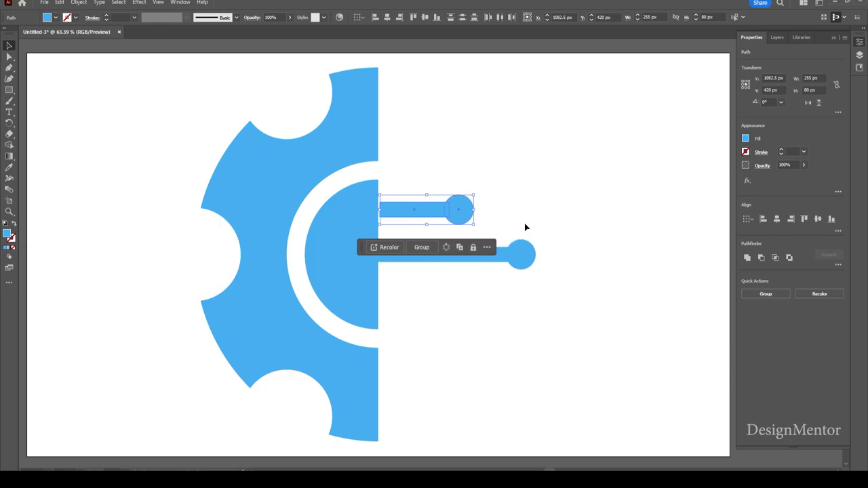
pyautogui.hotkey('shift', 'Left')
pyautogui.hotkey('shift', 'Left')
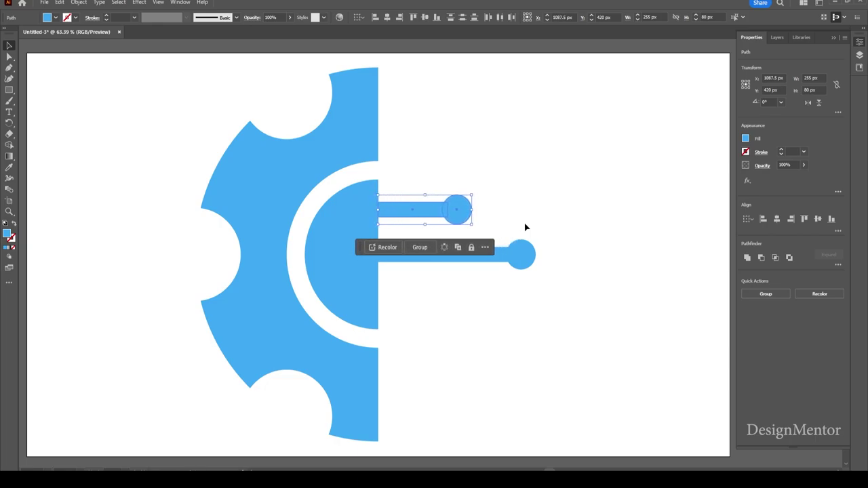
pyautogui.press('Right')
pyautogui.press('Right')
pyautogui.press('Left')
pyautogui.click(526, 228)
# Select the upper bar and its end dot in turn
pyautogui.click(416, 209)
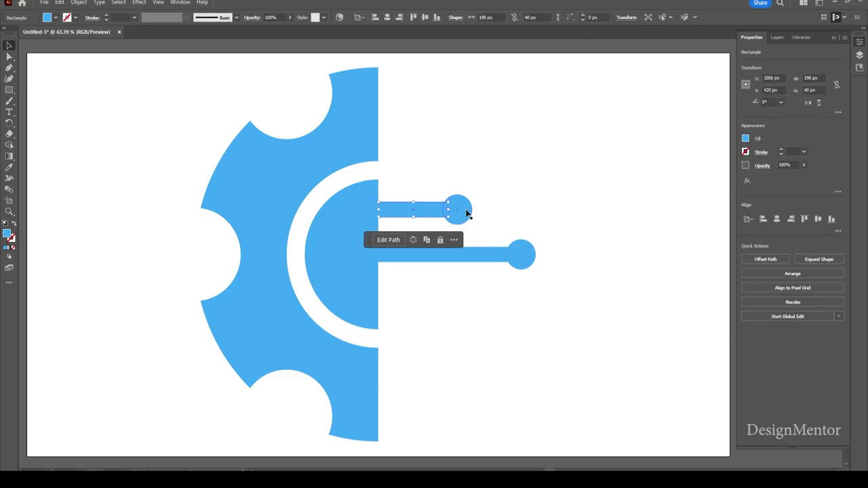
pyautogui.hotkey('ctrl', 'alt', ']')
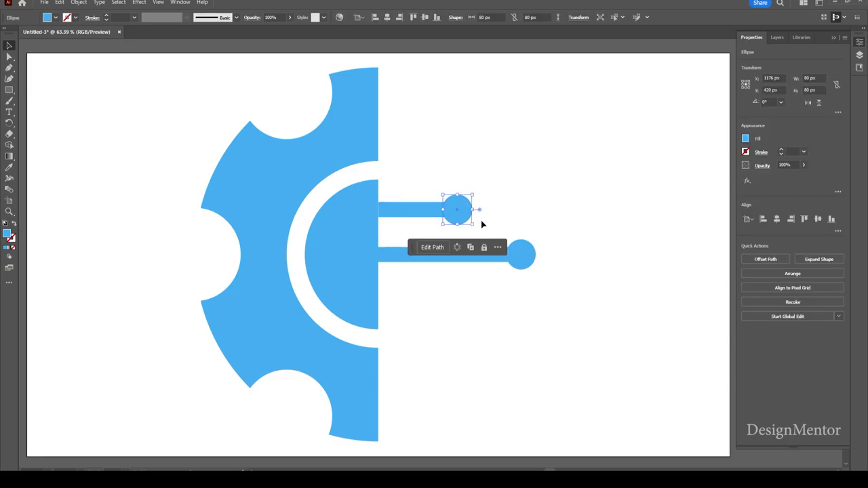
pyautogui.click(412, 213)
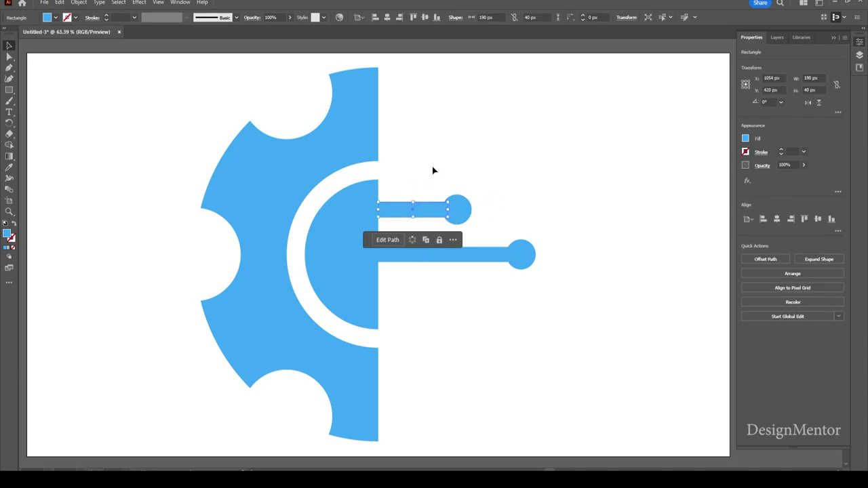
pyautogui.click(420, 219)
# Place the diagonal bar and nudge it into line with the upper bar
pyautogui.moveTo(418, 208)
pyautogui.mouseDown()
pyautogui.moveTo(435, 252)
pyautogui.moveTo(479, 210)
pyautogui.moveTo(461, 190)
pyautogui.moveTo(458, 211)
pyautogui.moveTo(492, 161)
pyautogui.mouseUp()
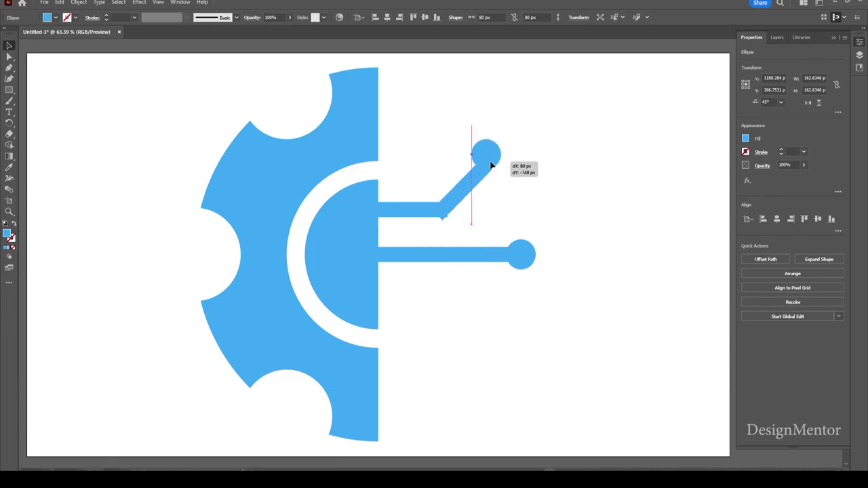
pyautogui.click(450, 211)
pyautogui.hotkey('shift', 'Right')
pyautogui.hotkey('shift', 'Up')
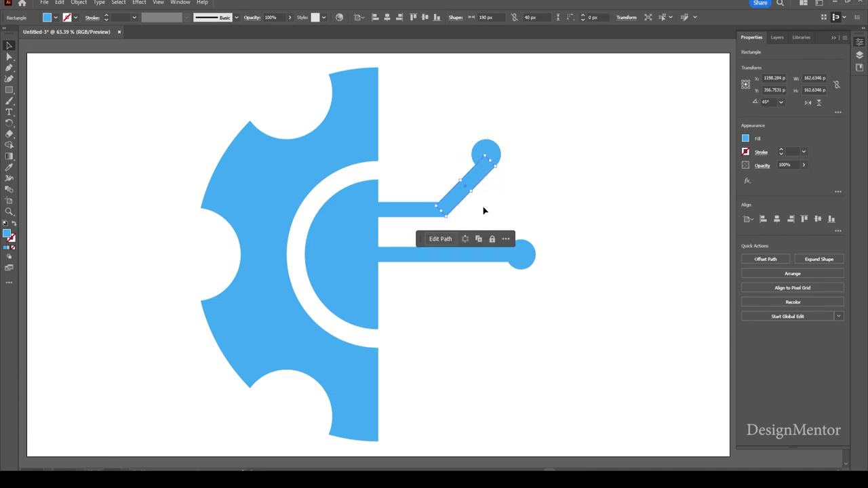
pyautogui.click(484, 211)
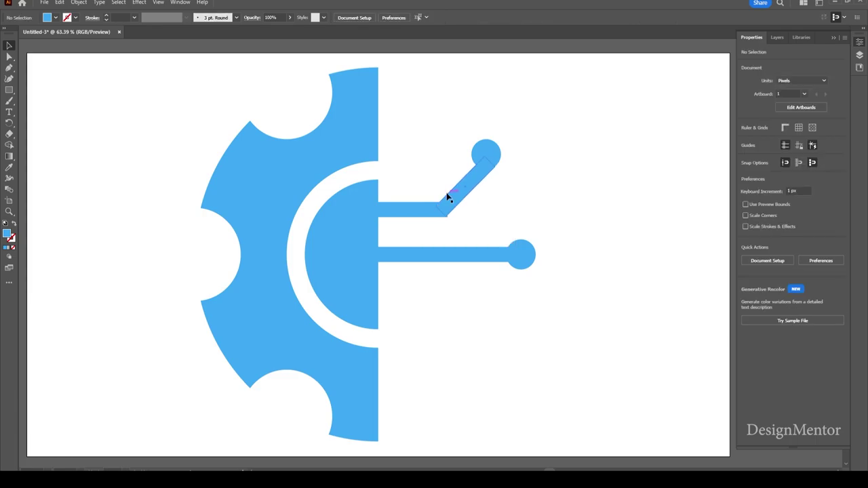
pyautogui.click(465, 197)
pyautogui.press('Down')
pyautogui.press('Down')
pyautogui.press('Down')
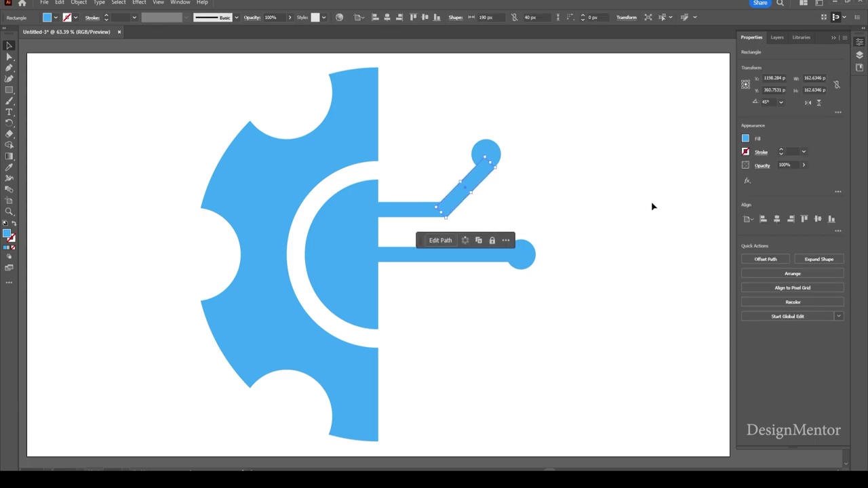
pyautogui.press('Right')
pyautogui.press('Right')
pyautogui.click(578, 203)
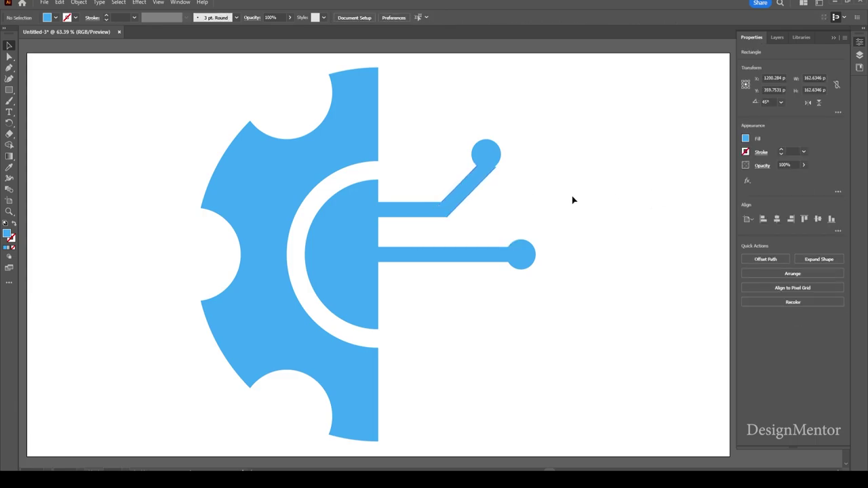
pyautogui.click(475, 186)
pyautogui.press('Up')
pyautogui.press('Up')
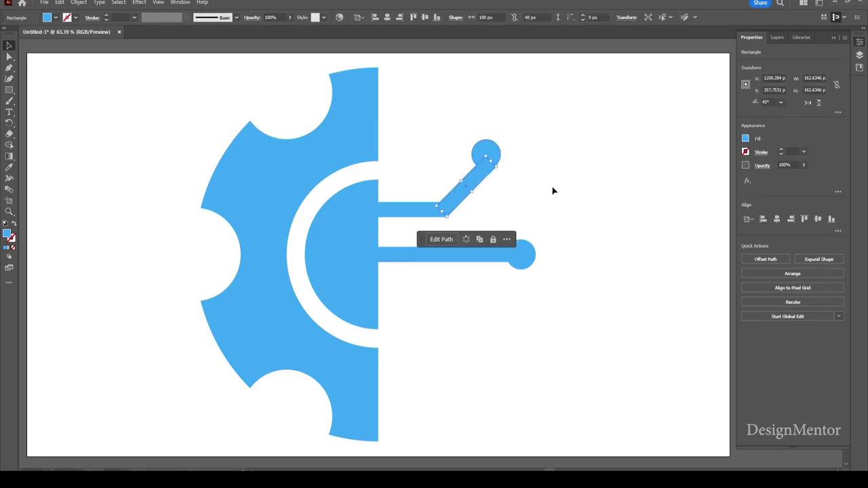
pyautogui.click(553, 191)
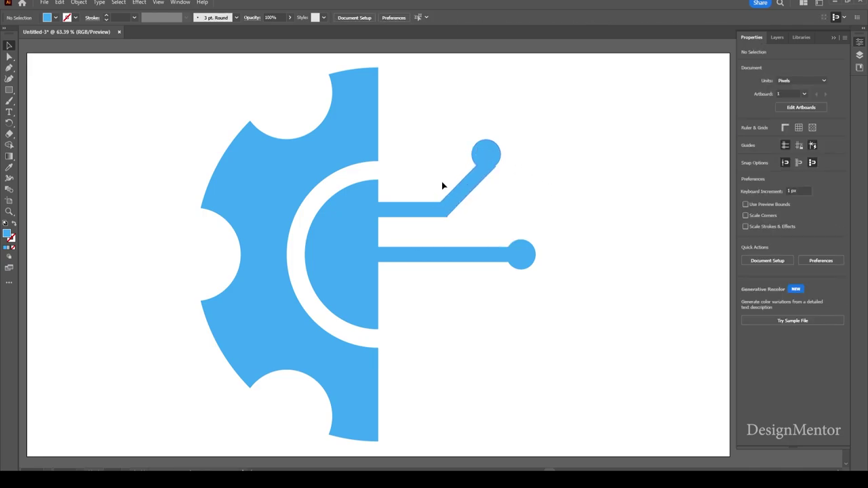
# Nudge the upper round dot left and down onto the diagonal's tip
pyautogui.moveTo(455, 132); pyautogui.dragTo(526, 177)
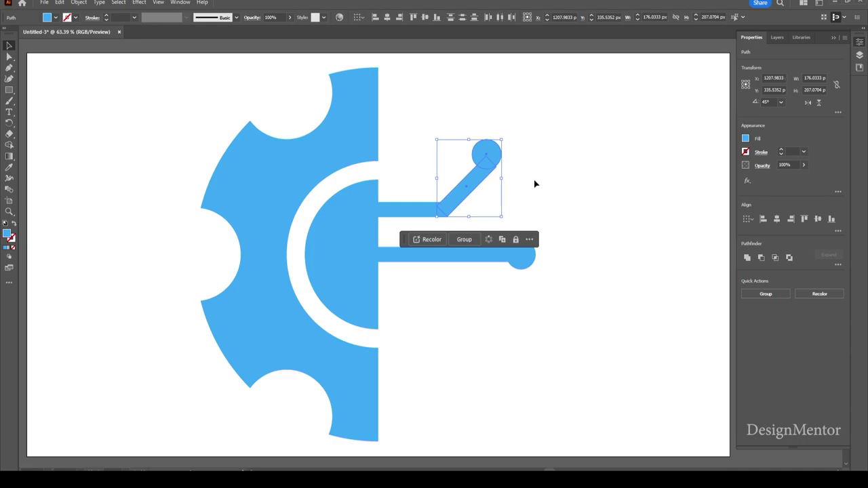
pyautogui.click(491, 106)
pyautogui.click(484, 145)
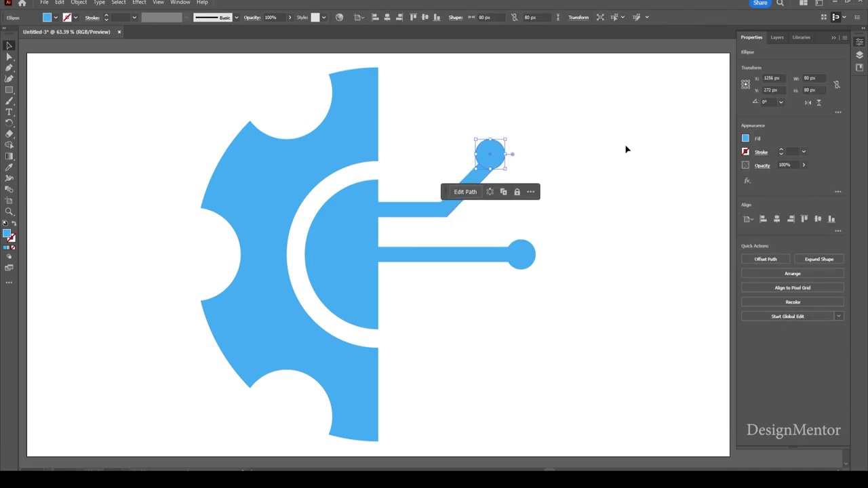
pyautogui.hotkey('shift', 'Right')
pyautogui.press('Left')
pyautogui.press('Left')
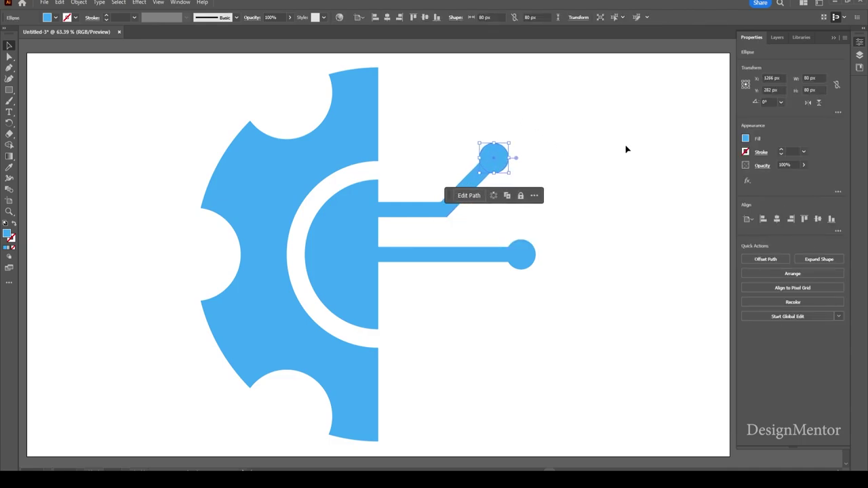
pyautogui.press('Left')
pyautogui.press('Left')
pyautogui.press('Down')
pyautogui.press('Down')
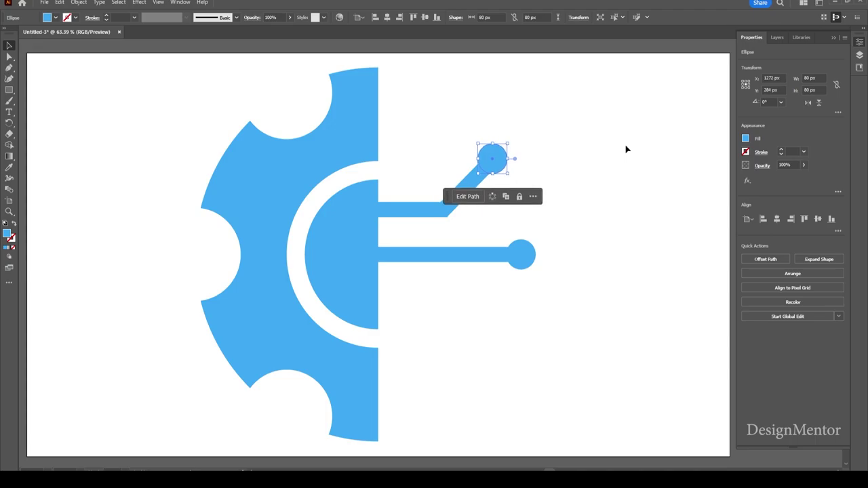
pyautogui.press('Left')
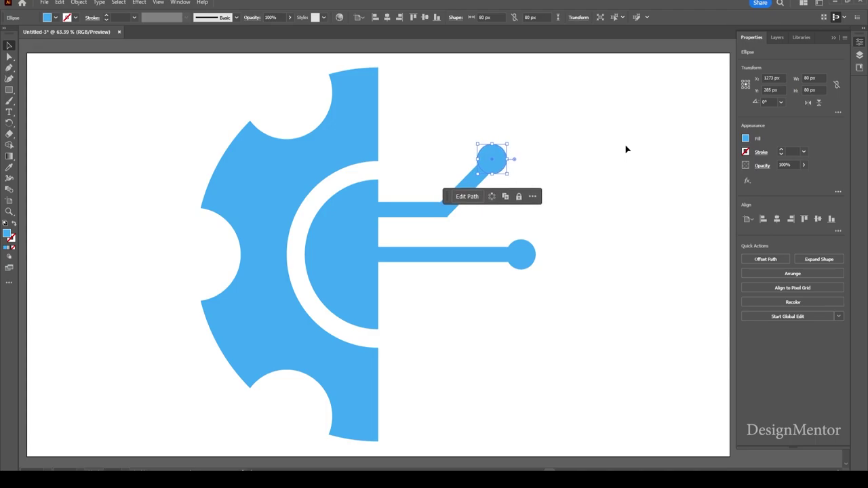
pyautogui.click(626, 150)
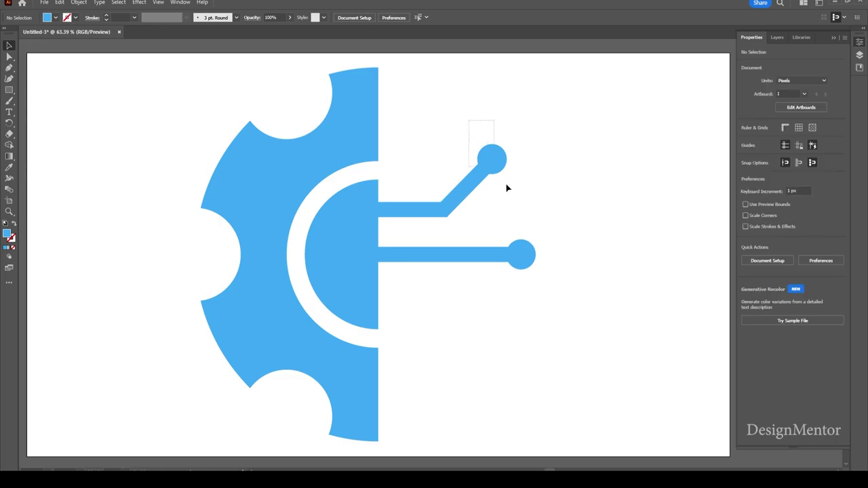
# Move the diagonal branch with its dot 1 px down and right
pyautogui.moveTo(507, 187); pyautogui.dragTo(528, 202)
pyautogui.press('Down')
pyautogui.press('Right')
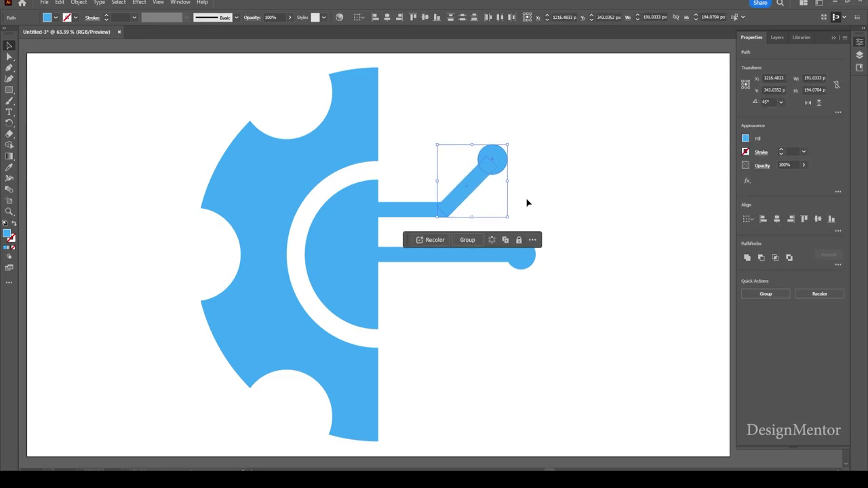
pyautogui.click(527, 203)
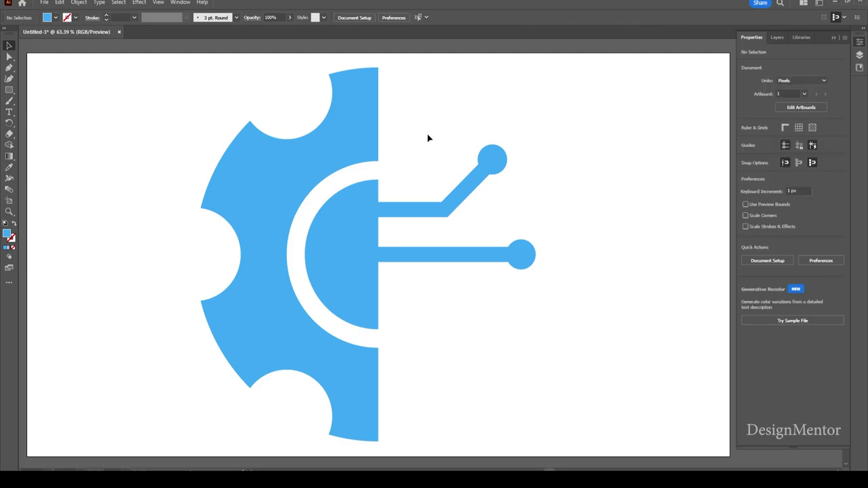
# Copy the 190 × 40 px upper bar below the middle line, then select the diagonal and dot
pyautogui.click(421, 214)
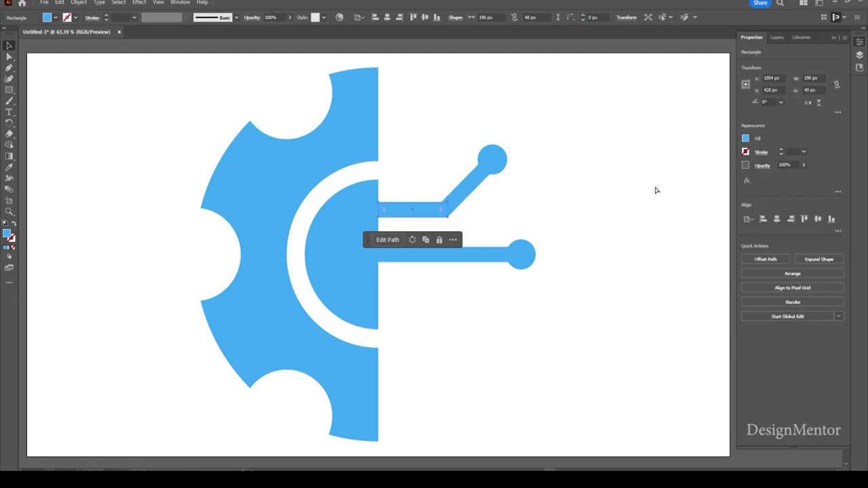
pyautogui.hotkey('shift', 'Down')
pyautogui.hotkey('shift', 'Down')
pyautogui.hotkey('shift', 'Down')
pyautogui.hotkey('shift', 'Down')
pyautogui.hotkey('shift', 'Down')
pyautogui.hotkey('shift', 'Down')
pyautogui.hotkey('shift', 'Down')
pyautogui.hotkey('shift', 'Down')
pyautogui.hotkey('shift', 'Down')
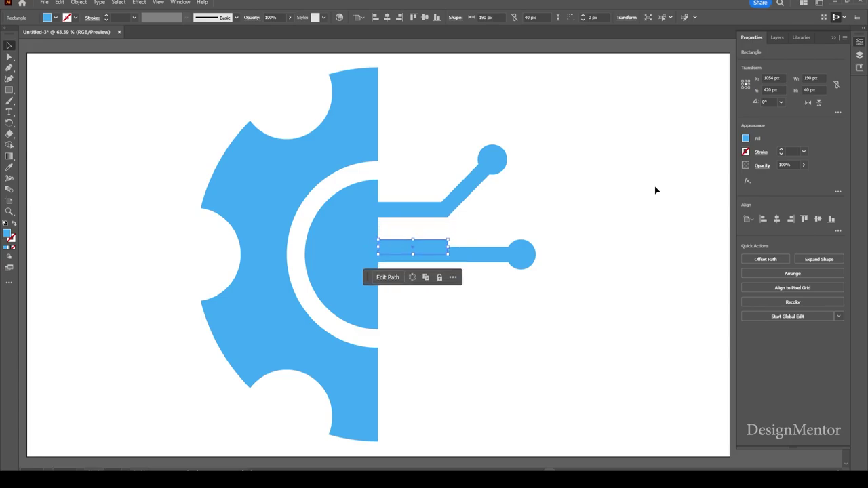
pyautogui.hotkey('shift', 'Down')
pyautogui.hotkey('shift', 'Down')
pyautogui.hotkey('shift', 'Down')
pyautogui.hotkey('shift', 'Down')
pyautogui.hotkey('shift', 'Down')
pyautogui.hotkey('shift', 'Down')
pyautogui.hotkey('shift', 'Down')
pyautogui.hotkey('shift', 'Down')
pyautogui.hotkey('shift', 'Down')
pyautogui.hotkey('shift', 'Down')
pyautogui.hotkey('shift', 'Down')
pyautogui.hotkey('shift', 'Down')
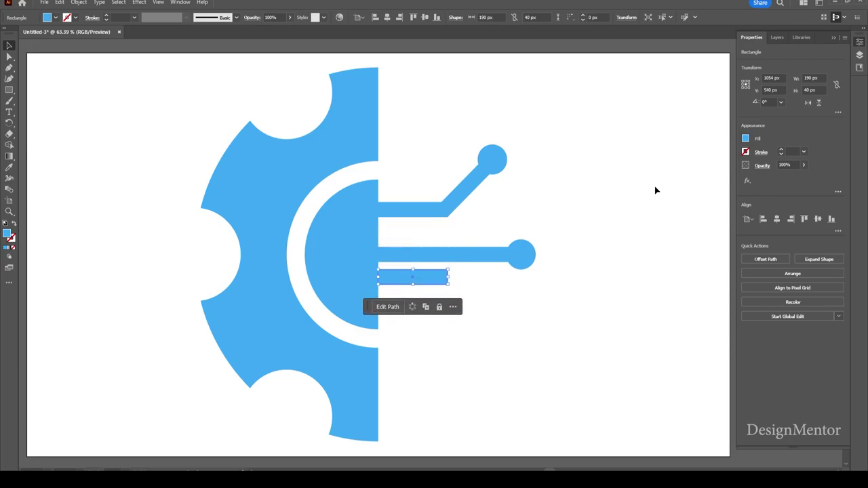
pyautogui.hotkey('shift', 'Down')
pyautogui.hotkey('shift', 'Down')
pyautogui.hotkey('shift', 'Down')
pyautogui.hotkey('shift', 'Down')
pyautogui.hotkey('shift', 'Down')
pyautogui.hotkey('shift', 'Down')
pyautogui.hotkey('shift', 'Down')
pyautogui.hotkey('shift', 'Down')
pyautogui.hotkey('shift', 'Down')
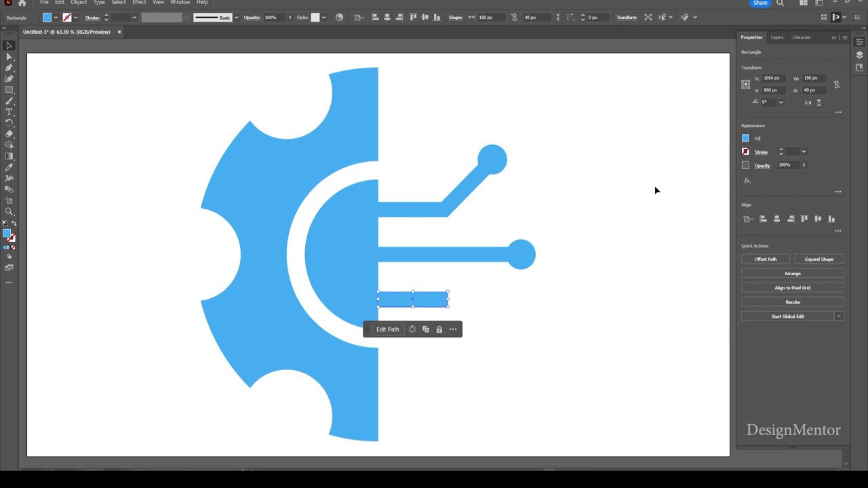
pyautogui.click(466, 197)
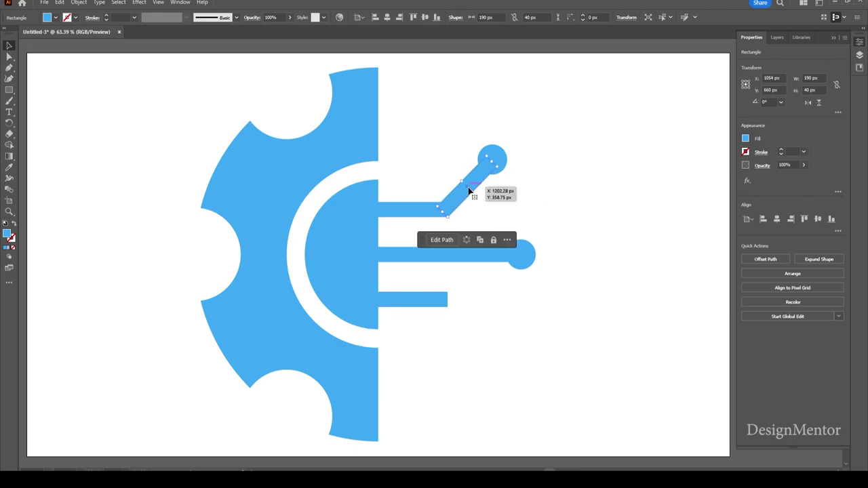
pyautogui.keyDown('shift'); pyautogui.click(493, 156); pyautogui.keyUp('shift')
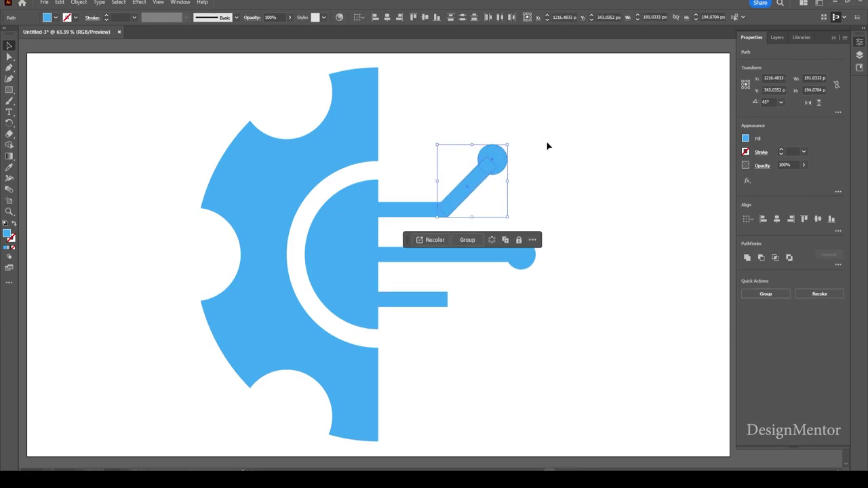
# Group the diagonal and dot, then reflect a copy across the horizontal axis
pyautogui.click(424, 303)
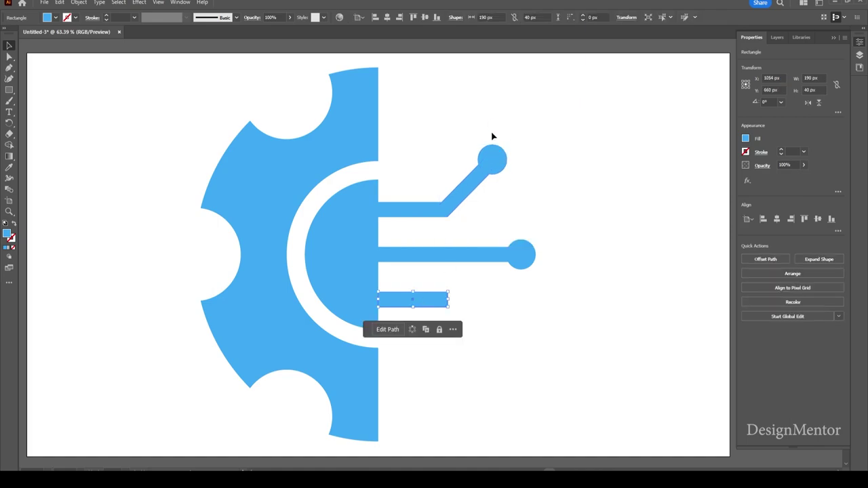
pyautogui.click(501, 168)
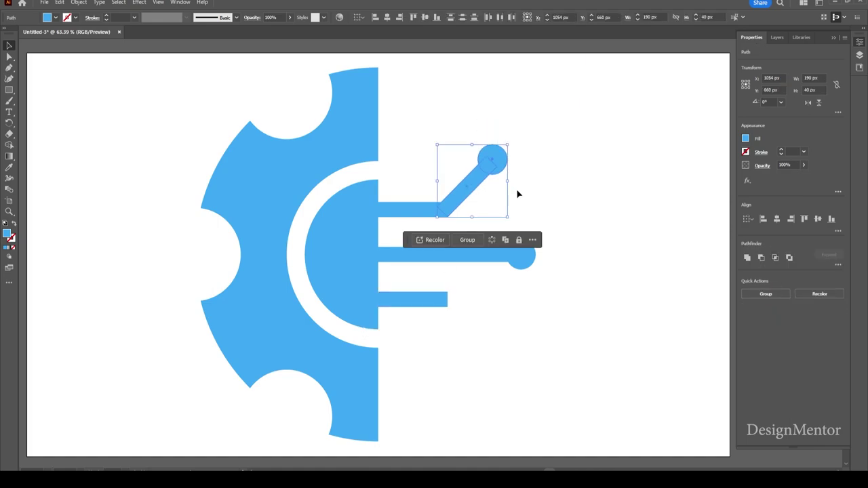
pyautogui.rightClick(493, 161)
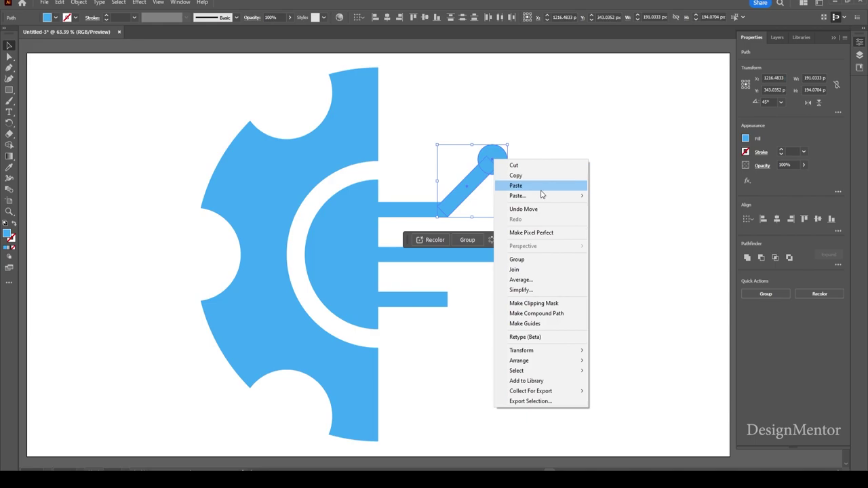
pyautogui.click(537, 260)
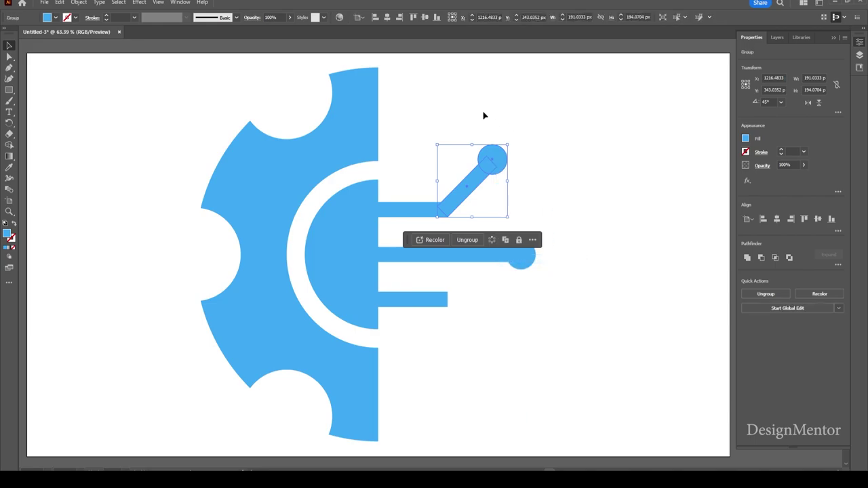
pyautogui.click(79, 3)
pyautogui.moveTo(96, 12)
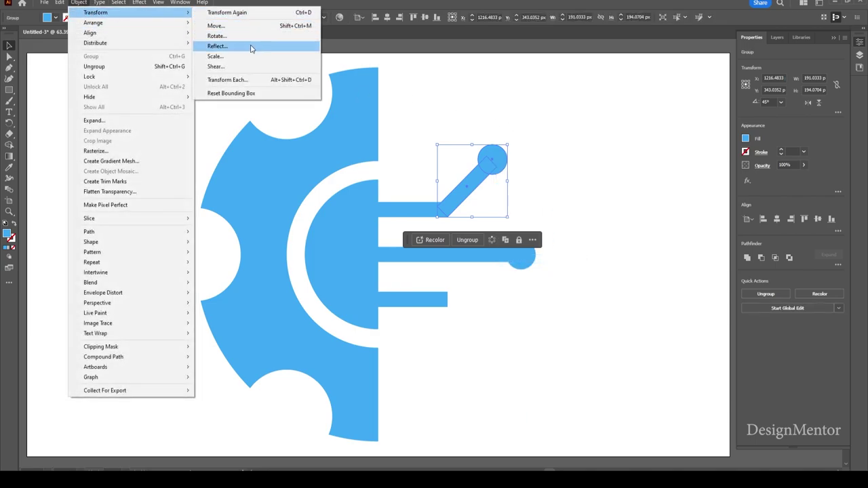
pyautogui.click(253, 48)
pyautogui.click(397, 303)
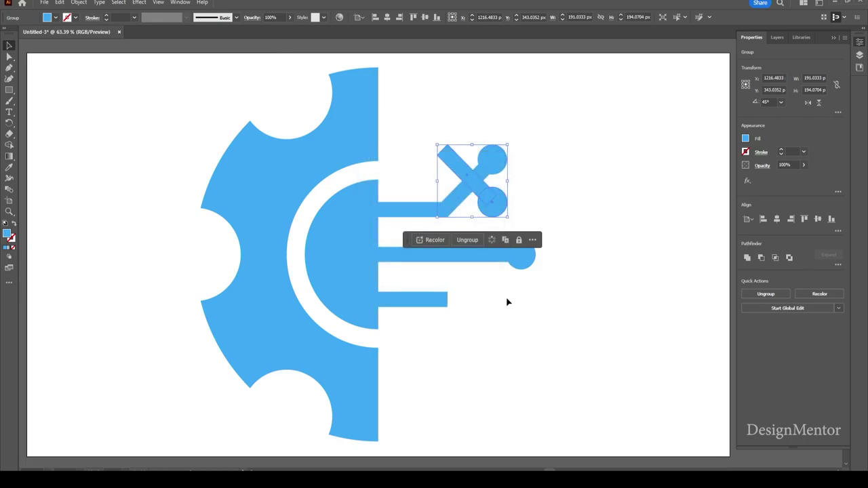
# Move the mirrored branch down onto the bottom bar
pyautogui.hotkey('shift', 'Down')
pyautogui.hotkey('shift', 'Down')
pyautogui.hotkey('shift', 'Down')
pyautogui.hotkey('shift', 'Down')
pyautogui.hotkey('shift', 'Down')
pyautogui.hotkey('shift', 'Down')
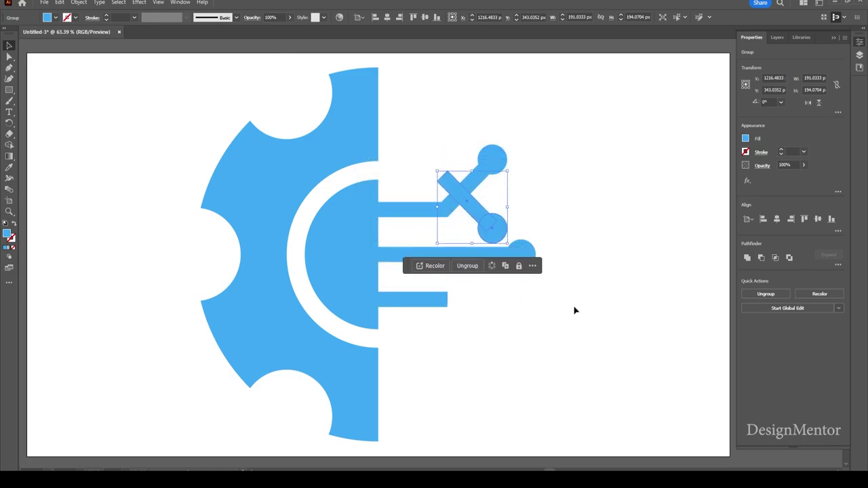
pyautogui.hotkey('shift', 'Down')
pyautogui.hotkey('shift', 'Down')
pyautogui.hotkey('shift', 'Down')
pyautogui.hotkey('shift', 'Down')
pyautogui.hotkey('shift', 'Down')
pyautogui.hotkey('shift', 'Down')
pyautogui.hotkey('shift', 'Down')
pyautogui.hotkey('shift', 'Down')
pyautogui.hotkey('shift', 'Down')
pyautogui.hotkey('shift', 'Down')
pyautogui.hotkey('shift', 'Down')
pyautogui.hotkey('shift', 'Down')
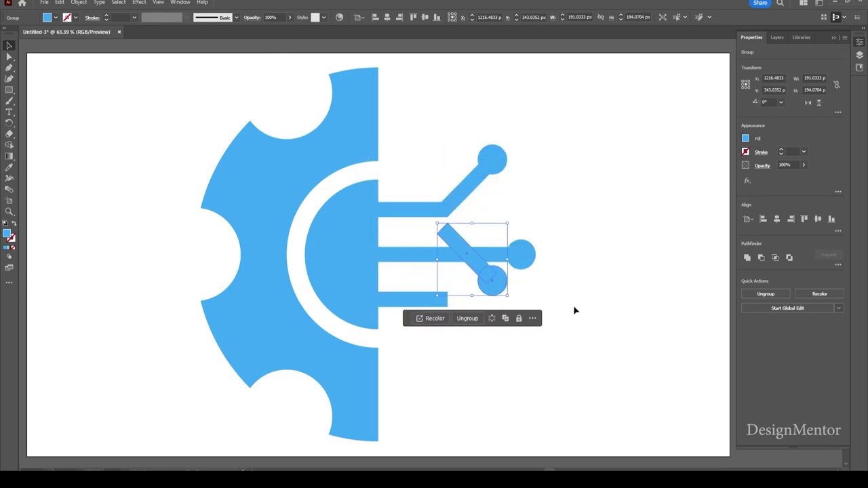
pyautogui.hotkey('shift', 'Down')
pyautogui.hotkey('shift', 'Down')
pyautogui.hotkey('shift', 'Down')
pyautogui.hotkey('shift', 'Down')
pyautogui.hotkey('shift', 'Down')
pyautogui.hotkey('shift', 'Down')
pyautogui.hotkey('shift', 'Down')
pyautogui.hotkey('shift', 'Down')
pyautogui.hotkey('shift', 'Down')
pyautogui.hotkey('shift', 'Down')
pyautogui.hotkey('shift', 'Down')
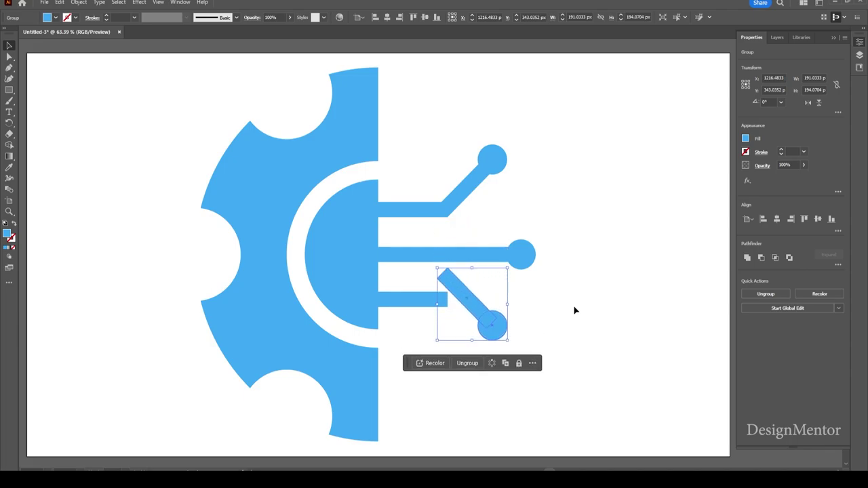
pyautogui.hotkey('shift', 'Down')
pyautogui.hotkey('shift', 'Down')
pyautogui.hotkey('shift', 'Down')
pyautogui.hotkey('shift', 'Down')
pyautogui.hotkey('shift', 'Down')
pyautogui.hotkey('shift', 'Down')
pyautogui.press('Down')
pyautogui.press('Down')
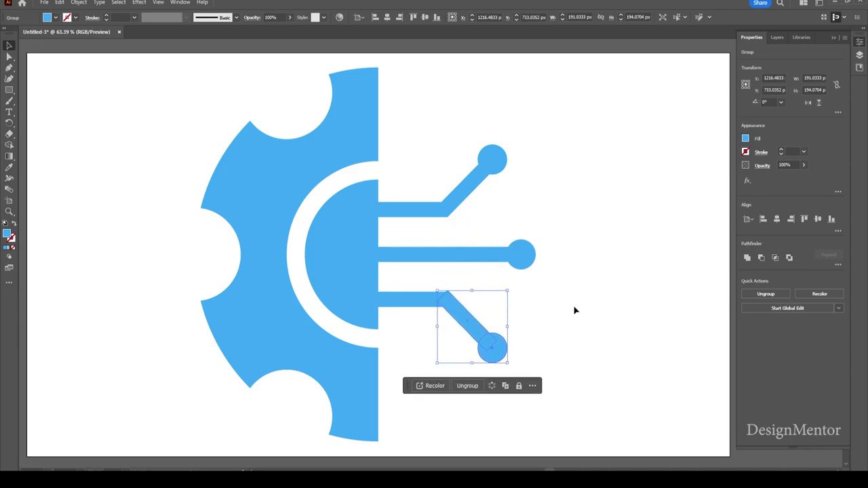
pyautogui.press('Down')
pyautogui.press('Down')
pyautogui.press('Up')
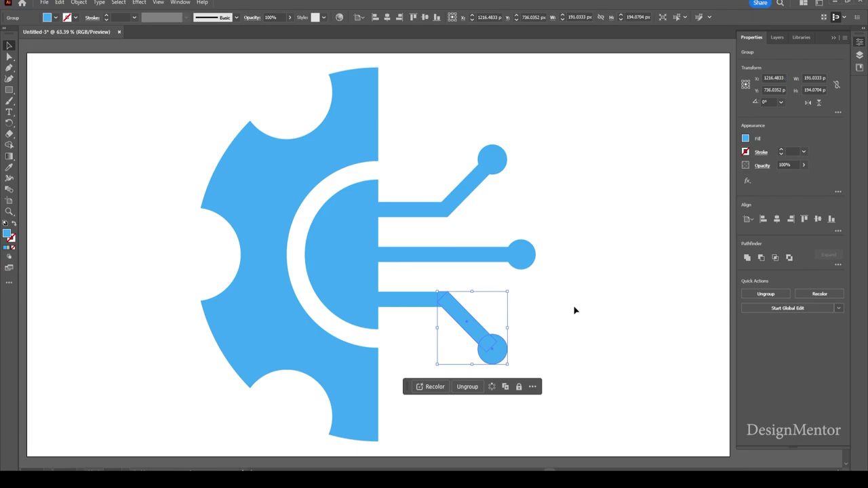
pyautogui.click(574, 310)
# Move a copy of the connector bar up to the top of the gear
pyautogui.click(470, 333)
pyautogui.click(408, 209)
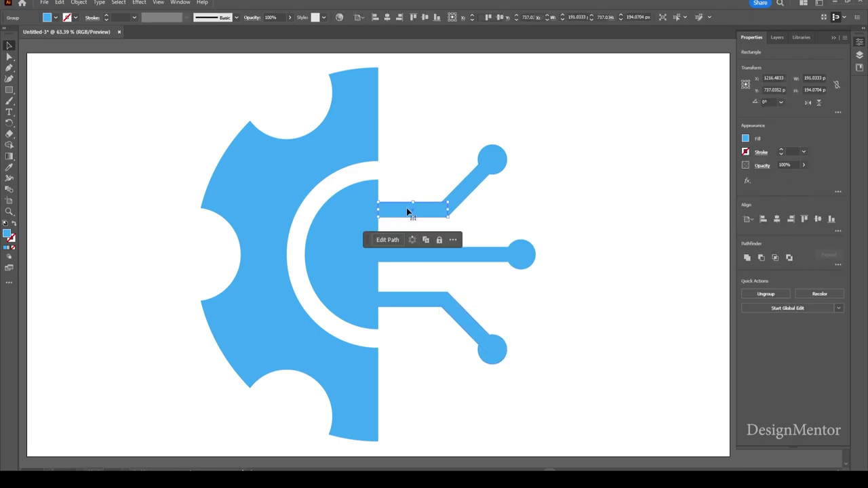
pyautogui.hotkey('shift', 'Up')
pyautogui.hotkey('shift', 'Up')
pyautogui.hotkey('shift', 'Up')
pyautogui.hotkey('shift', 'Up')
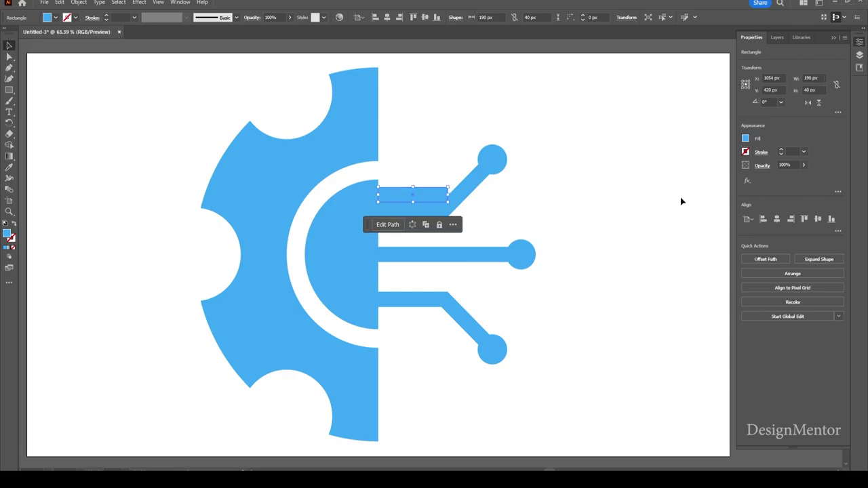
pyautogui.hotkey('shift', 'Up')
pyautogui.hotkey('shift', 'Up')
pyautogui.hotkey('shift', 'Up')
pyautogui.hotkey('shift', 'Up')
pyautogui.hotkey('shift', 'Up')
pyautogui.hotkey('shift', 'Up')
pyautogui.hotkey('shift', 'Up')
pyautogui.hotkey('shift', 'Up')
pyautogui.hotkey('shift', 'Up')
pyautogui.hotkey('shift', 'Up')
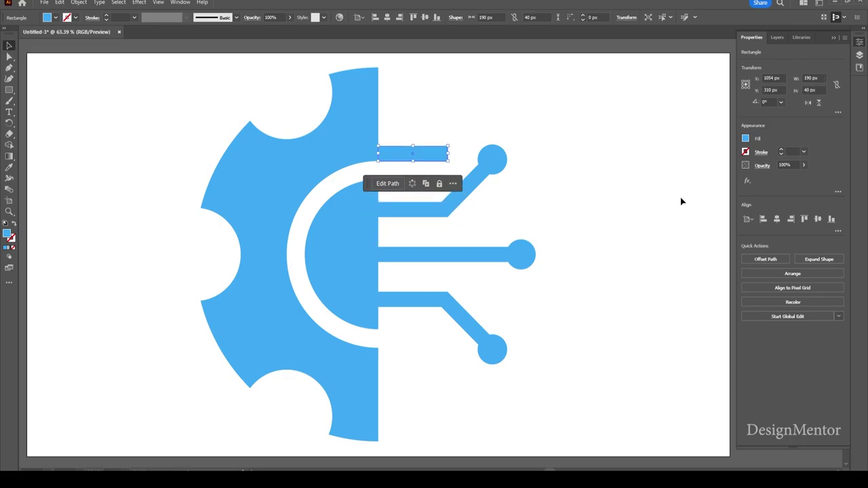
pyautogui.hotkey('shift', 'Up')
pyautogui.hotkey('shift', 'Up')
pyautogui.hotkey('shift', 'Up')
pyautogui.hotkey('shift', 'Up')
pyautogui.hotkey('shift', 'Up')
pyautogui.hotkey('shift', 'Up')
pyautogui.hotkey('shift', 'Up')
pyautogui.hotkey('shift', 'Up')
pyautogui.hotkey('shift', 'Up')
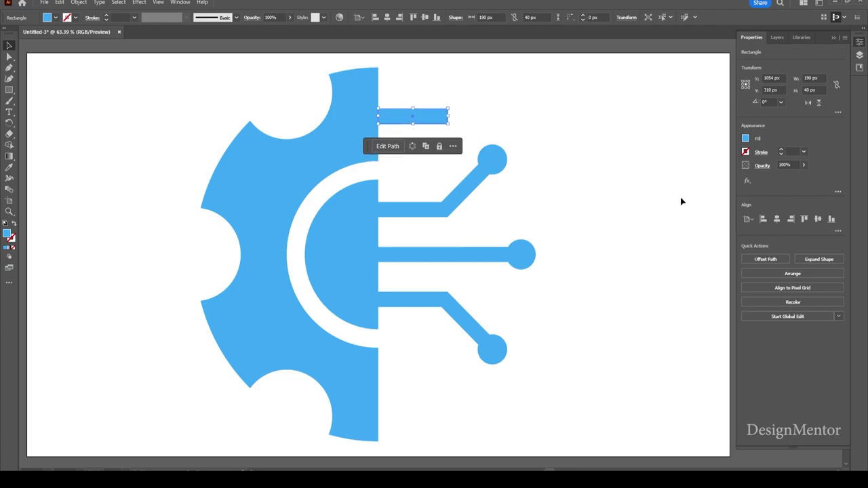
pyautogui.hotkey('shift', 'Up')
pyautogui.hotkey('shift', 'Up')
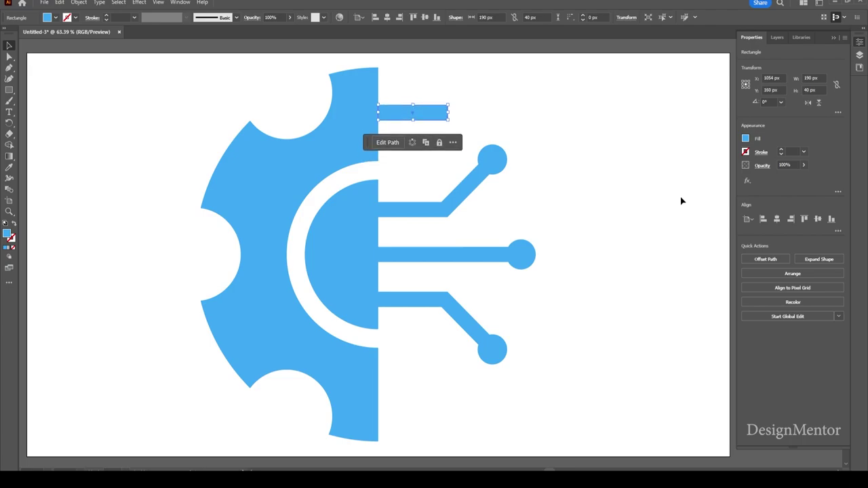
pyautogui.click(682, 201)
# Ungroup the diagonal connector and copy its dot up to the top bar's end
pyautogui.click(497, 159)
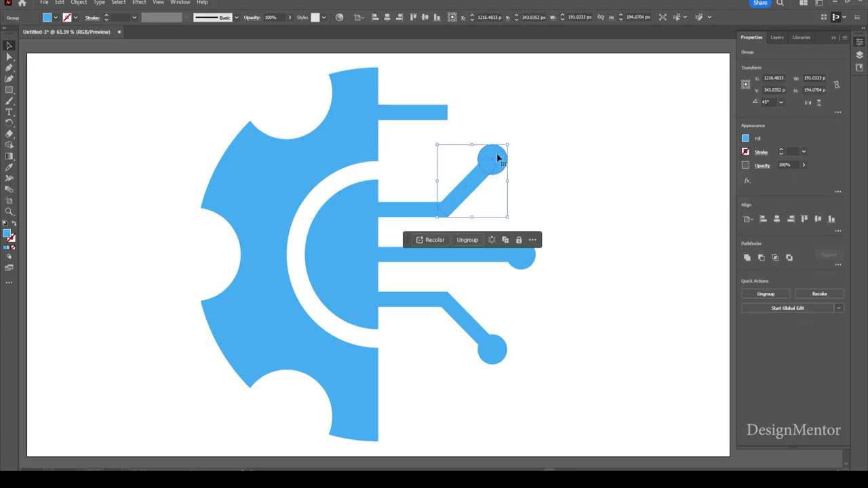
pyautogui.rightClick(504, 159)
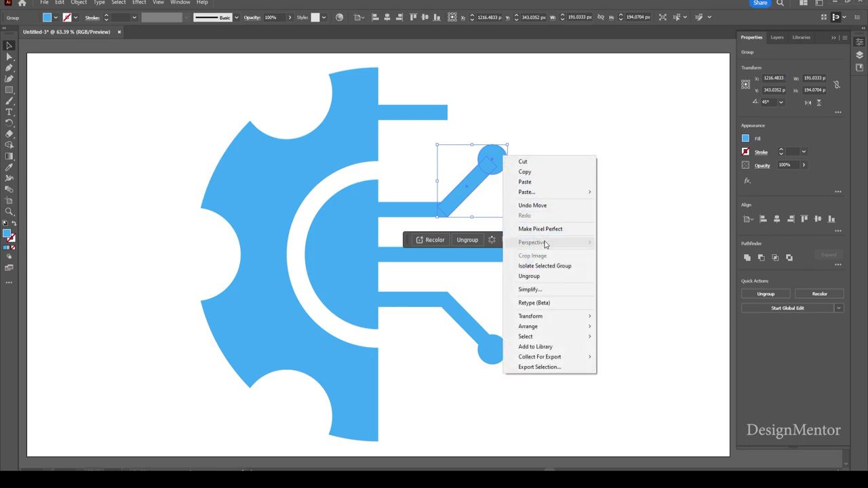
pyautogui.click(546, 278)
pyautogui.click(496, 156)
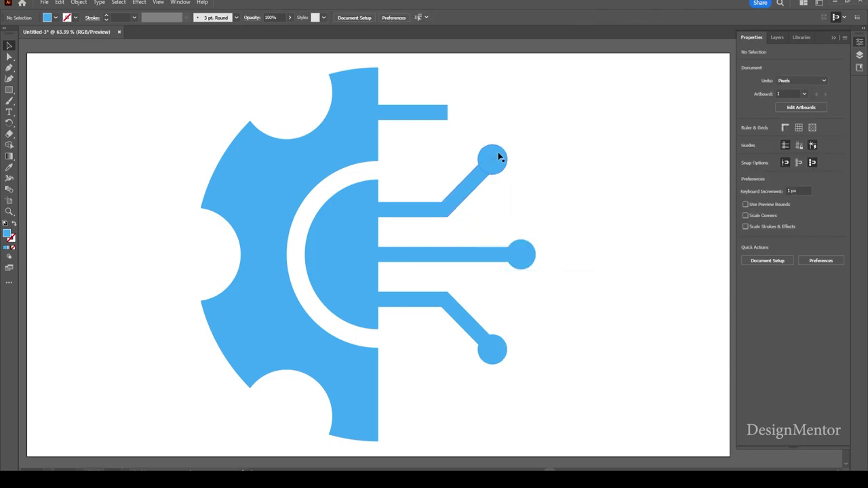
pyautogui.hotkey('shift', 'Left')
pyautogui.hotkey('shift', 'Left')
pyautogui.hotkey('shift', 'Left')
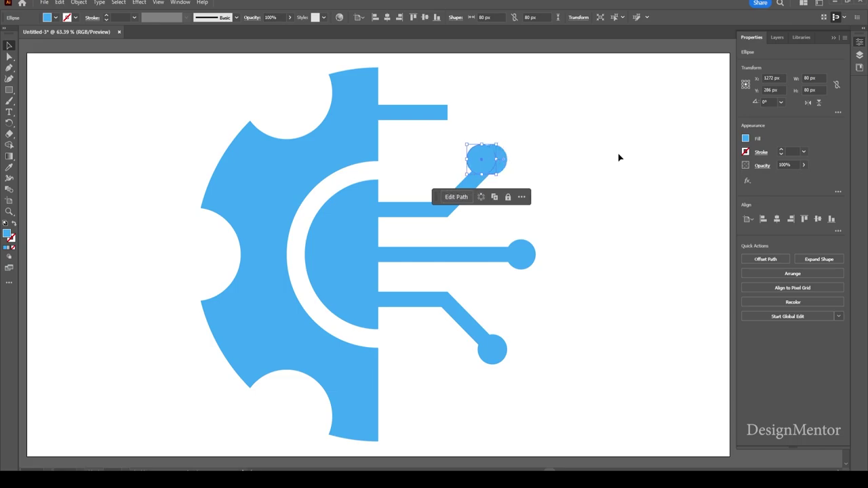
pyautogui.hotkey('shift', 'Left')
pyautogui.hotkey('shift', 'Left')
pyautogui.hotkey('shift', 'Left')
pyautogui.hotkey('shift', 'Left')
pyautogui.hotkey('shift', 'Left')
pyautogui.hotkey('shift', 'Left')
pyautogui.hotkey('shift', 'Left')
pyautogui.hotkey('shift', 'Up')
pyautogui.hotkey('shift', 'Up')
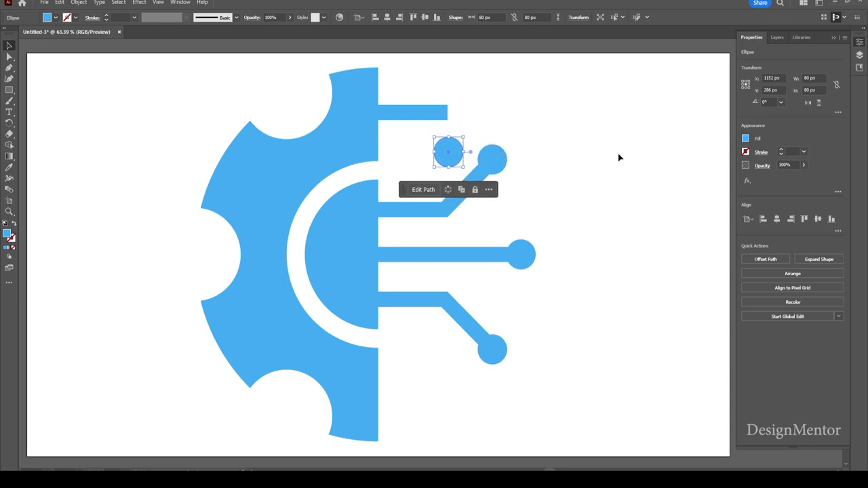
pyautogui.hotkey('shift', 'Up')
pyautogui.hotkey('shift', 'Up')
pyautogui.hotkey('shift', 'Up')
pyautogui.hotkey('shift', 'Up')
pyautogui.hotkey('shift', 'Up')
pyautogui.hotkey('shift', 'Up')
pyautogui.hotkey('shift', 'Up')
pyautogui.hotkey('shift', 'Up')
pyautogui.hotkey('shift', 'Up')
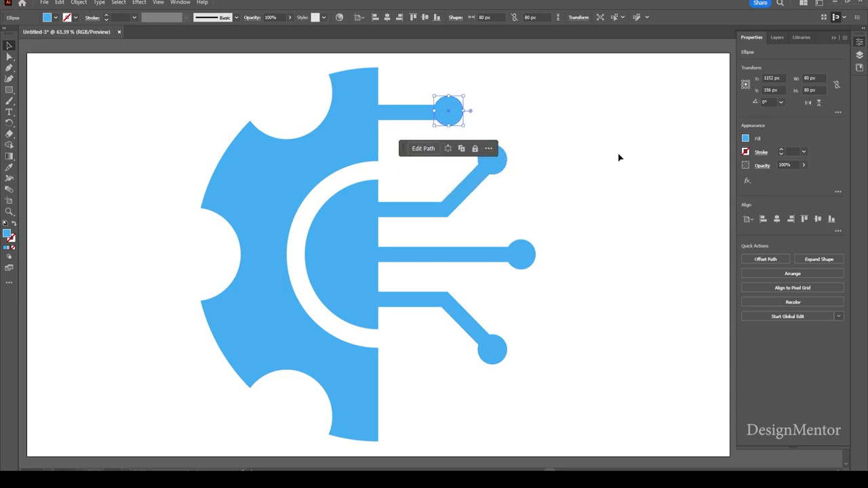
pyautogui.hotkey('shift', 'Down')
pyautogui.press('Up')
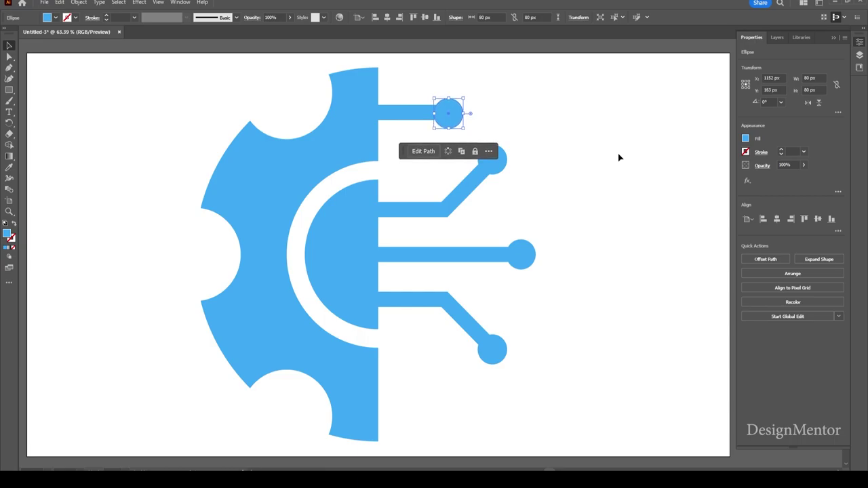
# Nudge the top dot right and up until it centres on the bar's end
pyautogui.click(618, 157)
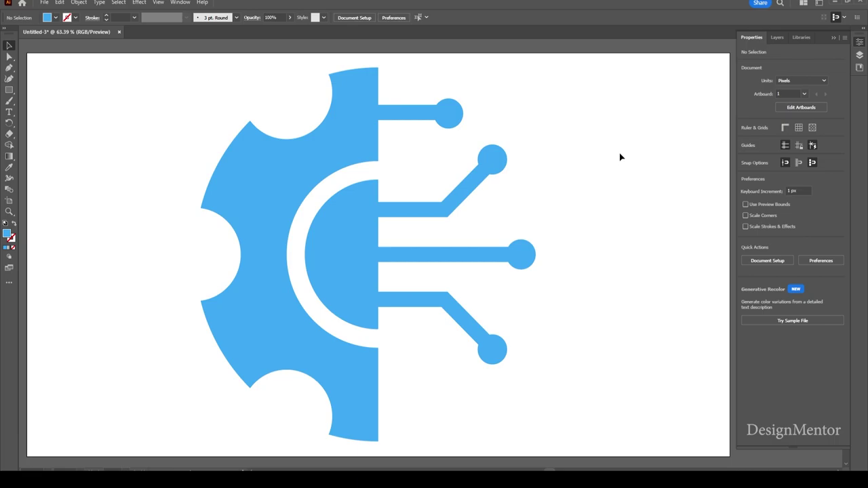
pyautogui.click(447, 117)
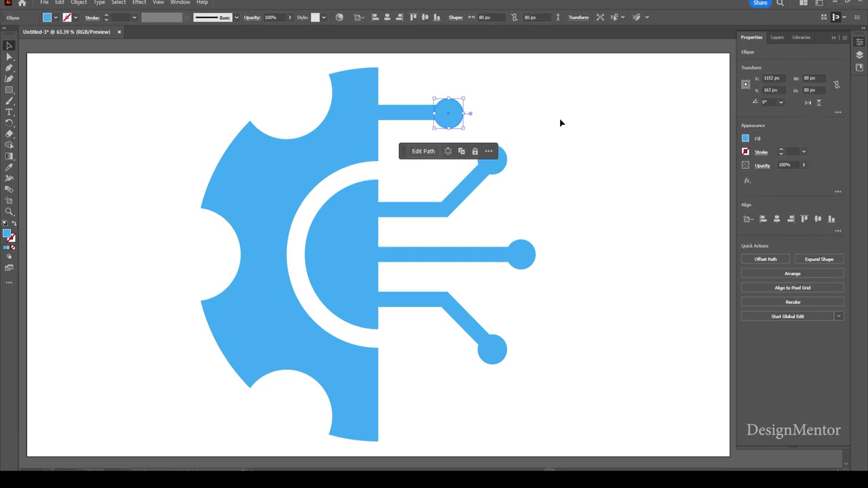
pyautogui.press('Right')
pyautogui.press('Right')
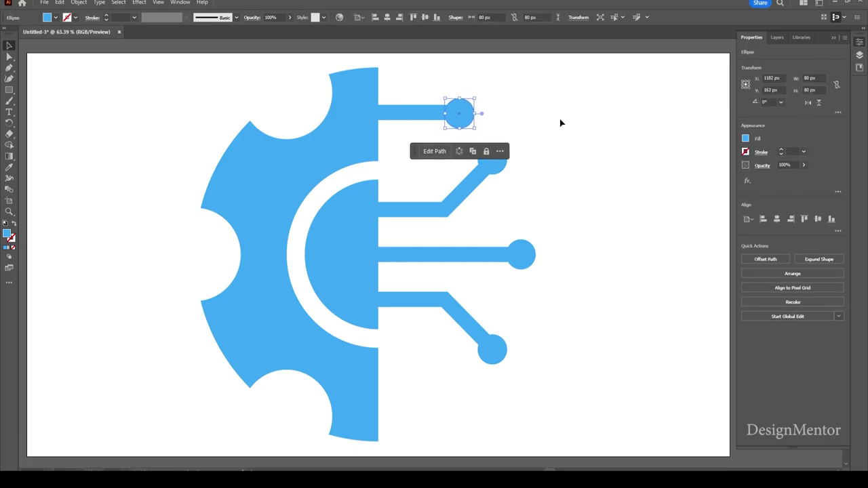
pyautogui.press('Right')
pyautogui.press('Right')
pyautogui.press('Right')
pyautogui.press('Up')
pyautogui.press('Up')
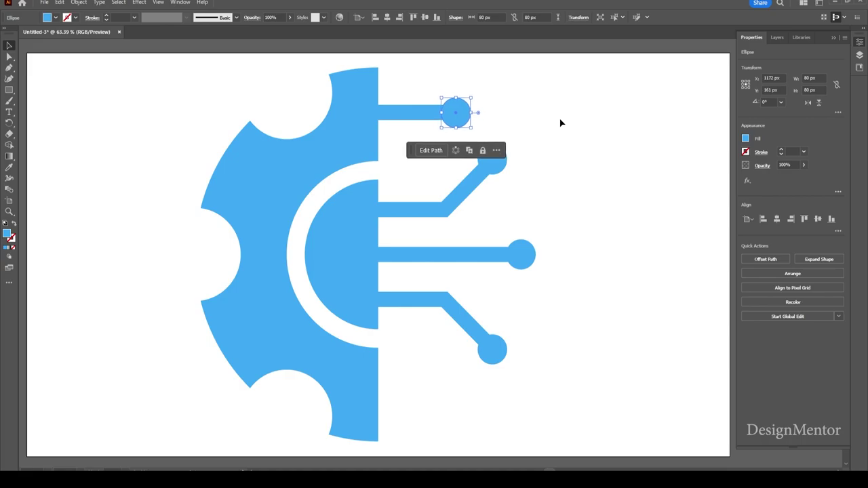
pyautogui.press('Up')
pyautogui.press('Down')
pyautogui.click(561, 123)
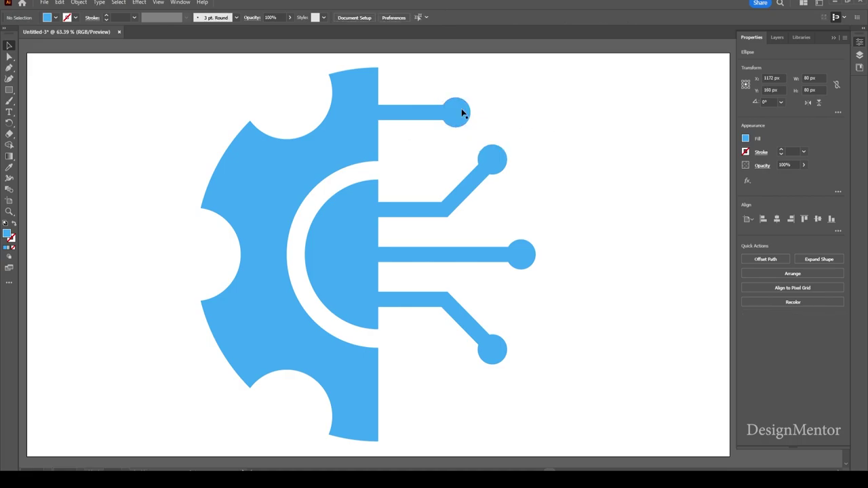
# Duplicate the top bar and dot, moving the copy down to the gear's bottom edge
pyautogui.moveTo(413, 82); pyautogui.dragTo(474, 133)
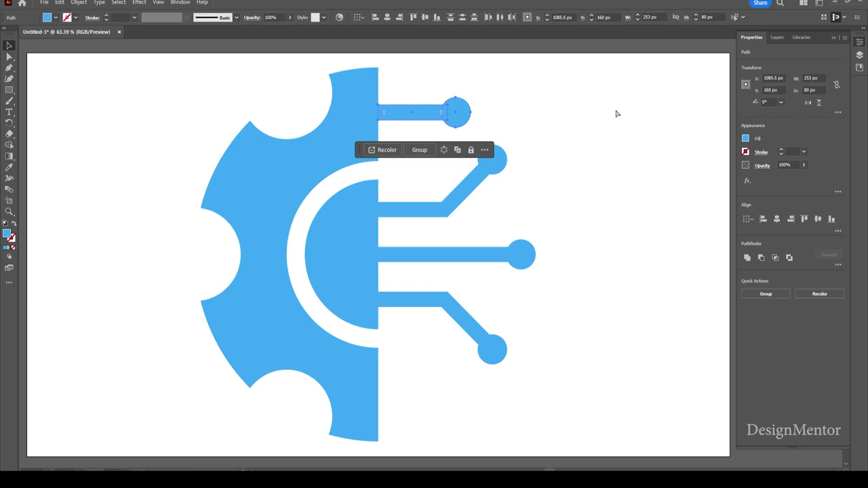
pyautogui.hotkey('alt', 'Down')
pyautogui.press('Down')
pyautogui.press('Down')
pyautogui.press('Down')
pyautogui.press('Down')
pyautogui.press('Down')
pyautogui.press('Down')
pyautogui.press('Down')
pyautogui.press('Down')
pyautogui.press('Down')
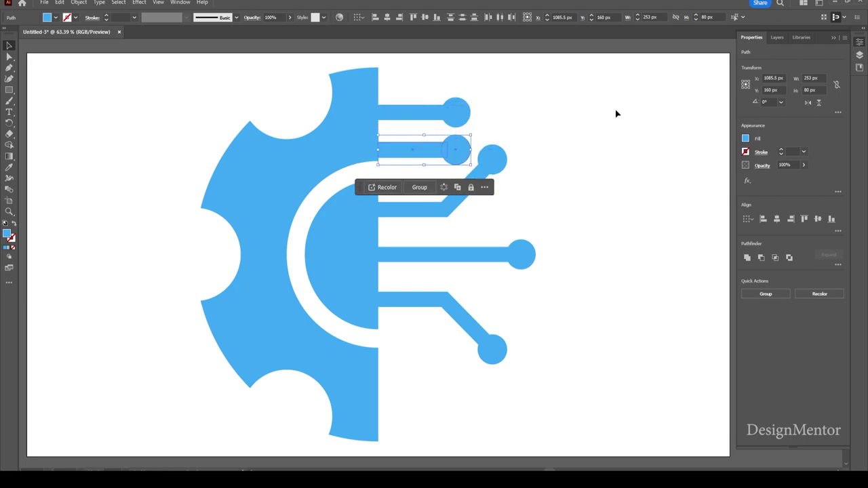
pyautogui.press('Down')
pyautogui.press('Down')
pyautogui.press('Down')
pyautogui.press('Down')
pyautogui.press('Down')
pyautogui.press('Down')
pyautogui.press('Down')
pyautogui.press('Down')
pyautogui.press('Down')
pyautogui.press('Down')
pyautogui.press('Down')
pyautogui.press('Down')
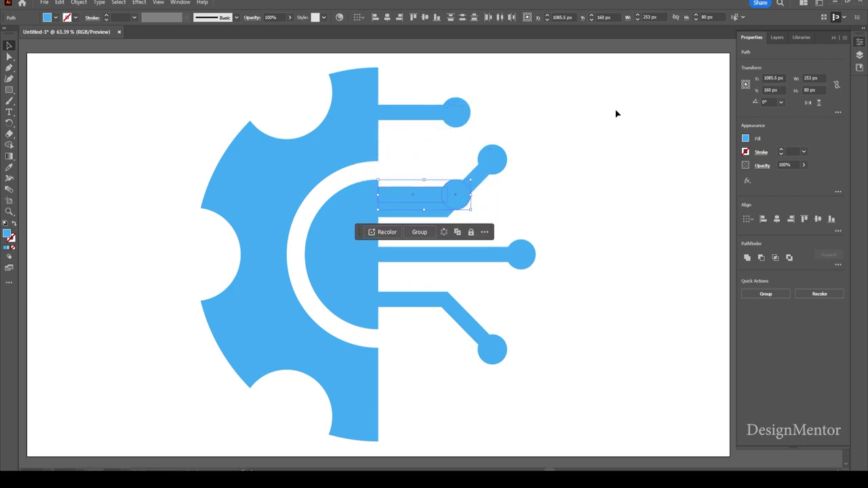
pyautogui.press('Down')
pyautogui.press('Down')
pyautogui.press('Down')
pyautogui.press('Down')
pyautogui.press('Down')
pyautogui.press('Down')
pyautogui.press('Down')
pyautogui.press('Down')
pyautogui.press('Down')
pyautogui.press('Down')
pyautogui.press('Down')
pyautogui.press('Down')
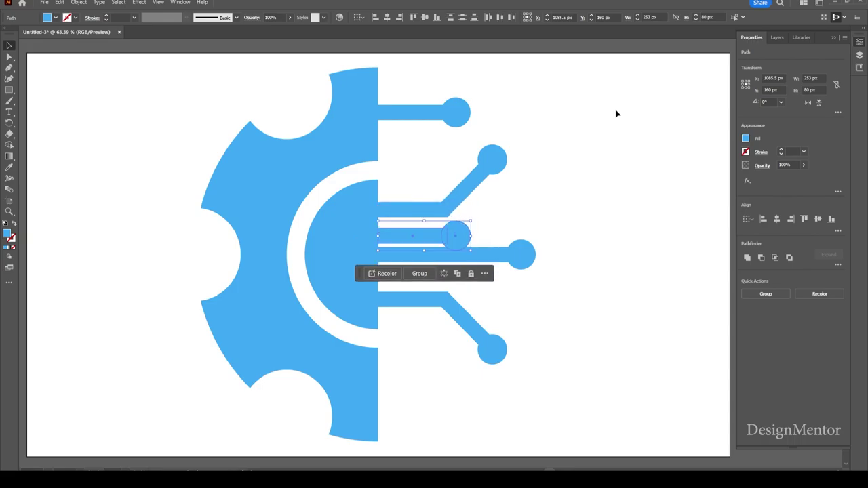
pyautogui.press('Down')
pyautogui.press('Down')
pyautogui.press('Down')
pyautogui.press('Down')
pyautogui.press('Down')
pyautogui.press('Down')
pyautogui.press('Down')
pyautogui.press('Down')
pyautogui.press('Down')
pyautogui.press('Down')
pyautogui.press('Down')
pyautogui.press('Down')
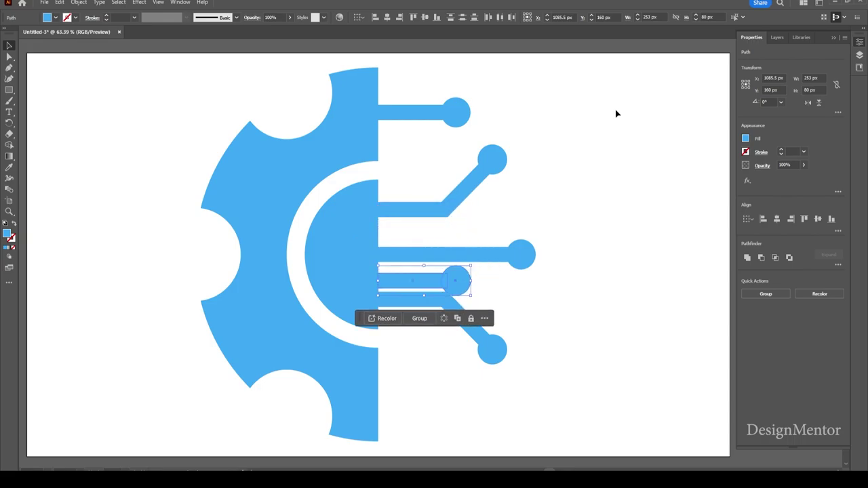
pyautogui.press('Down')
pyautogui.press('Down')
pyautogui.press('Down')
pyautogui.press('Down')
pyautogui.press('Down')
pyautogui.press('Down')
pyautogui.hotkey('shift', 'Down')
pyautogui.hotkey('shift', 'Down')
pyautogui.hotkey('shift', 'Down')
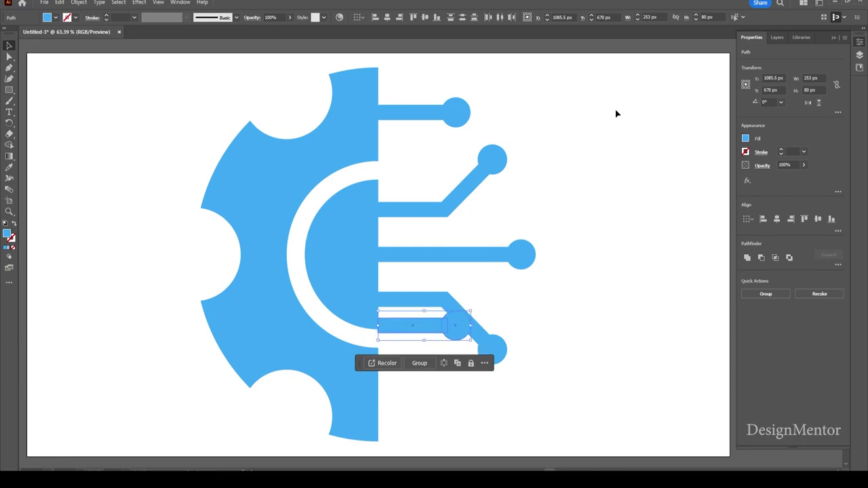
pyautogui.hotkey('shift', 'Down')
pyautogui.hotkey('shift', 'Down')
pyautogui.hotkey('shift', 'Down')
pyautogui.hotkey('shift', 'Down')
pyautogui.hotkey('shift', 'Down')
pyautogui.hotkey('shift', 'Down')
pyautogui.hotkey('shift', 'Down')
pyautogui.hotkey('shift', 'Down')
pyautogui.hotkey('shift', 'Down')
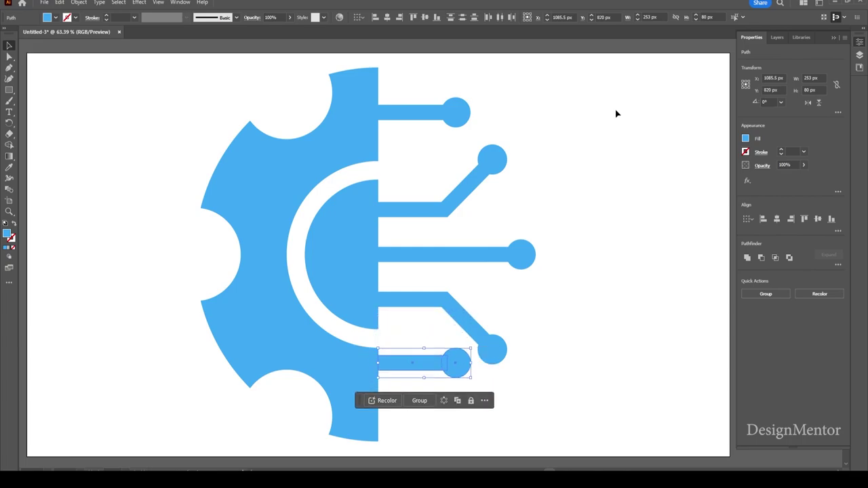
pyautogui.hotkey('shift', 'Down')
pyautogui.hotkey('shift', 'Down')
pyautogui.hotkey('shift', 'Down')
pyautogui.hotkey('shift', 'Down')
pyautogui.hotkey('shift', 'Down')
pyautogui.hotkey('shift', 'Down')
pyautogui.hotkey('shift', 'Down')
pyautogui.hotkey('shift', 'Down')
pyautogui.hotkey('shift', 'Down')
pyautogui.hotkey('shift', 'Down')
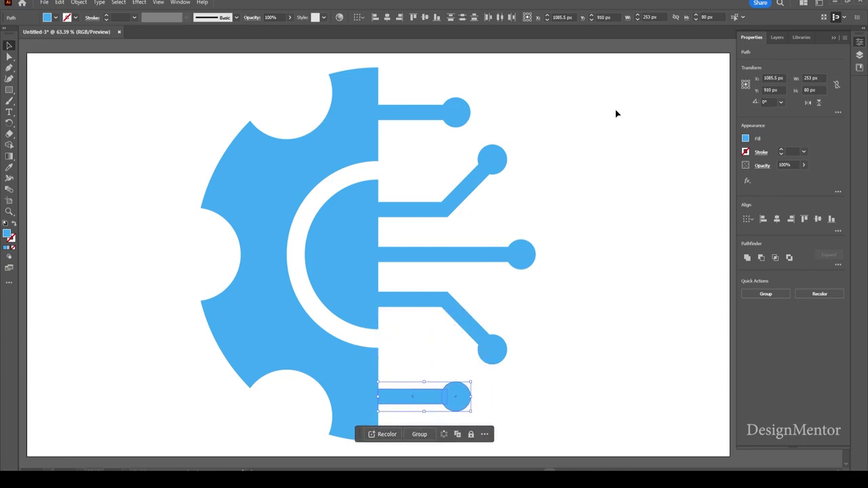
pyautogui.hotkey('shift', 'Down')
pyautogui.hotkey('shift', 'Down')
pyautogui.hotkey('shift', 'Down')
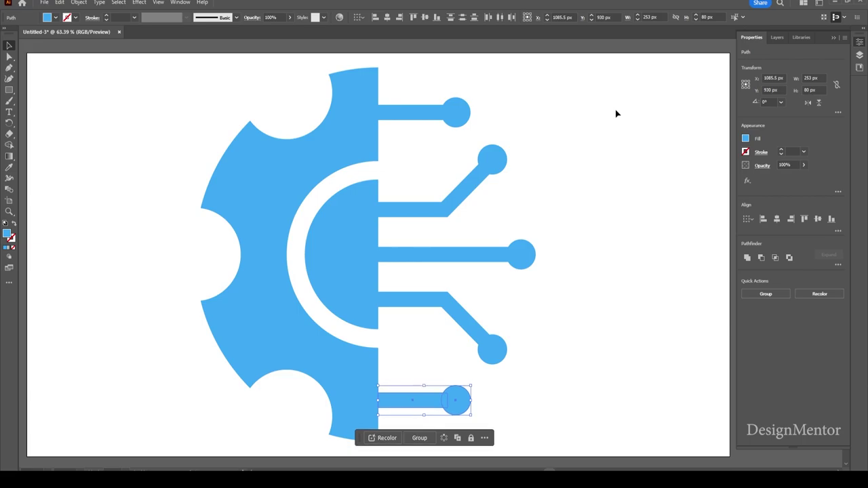
pyautogui.click(624, 171)
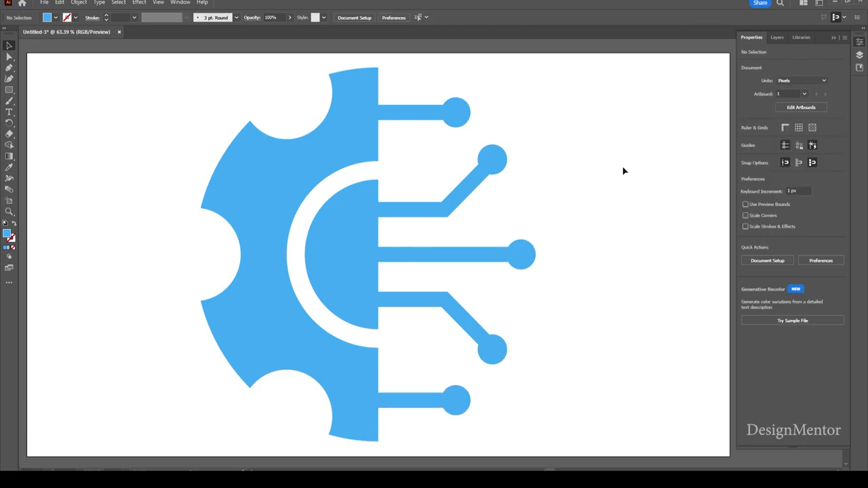